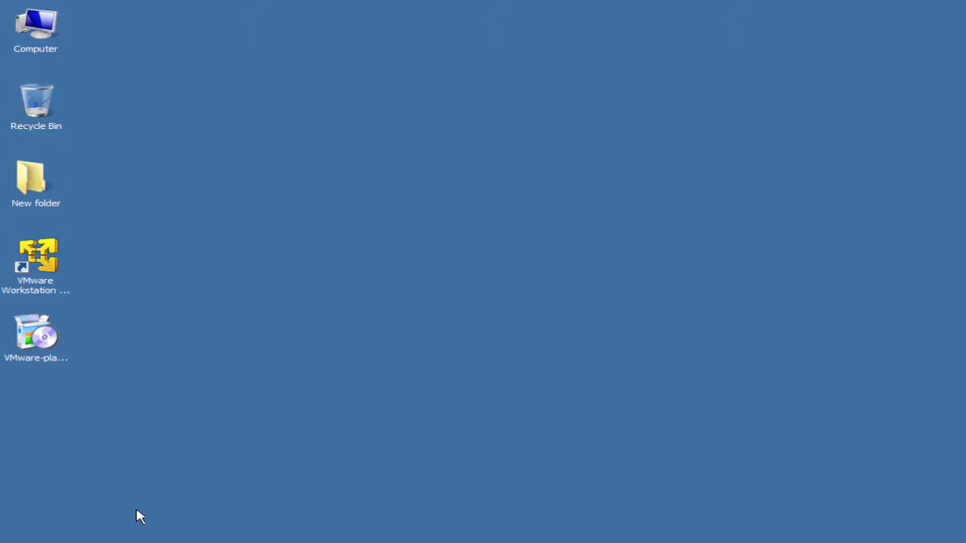
Switch to Firefox and open the full downloads page of the VMware website.
{"action": "left_click", "coordinate": [113, 526]}
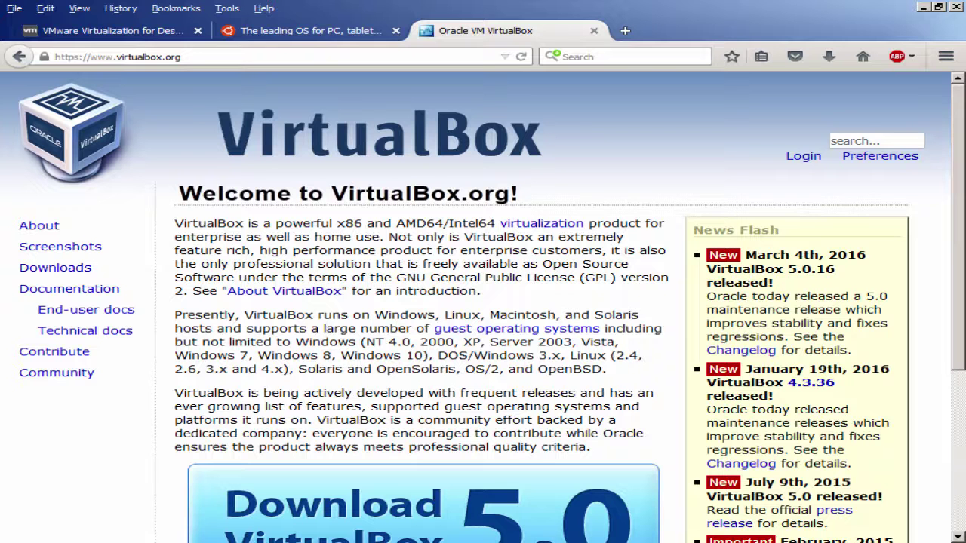
{"action": "left_click", "coordinate": [132, 31]}
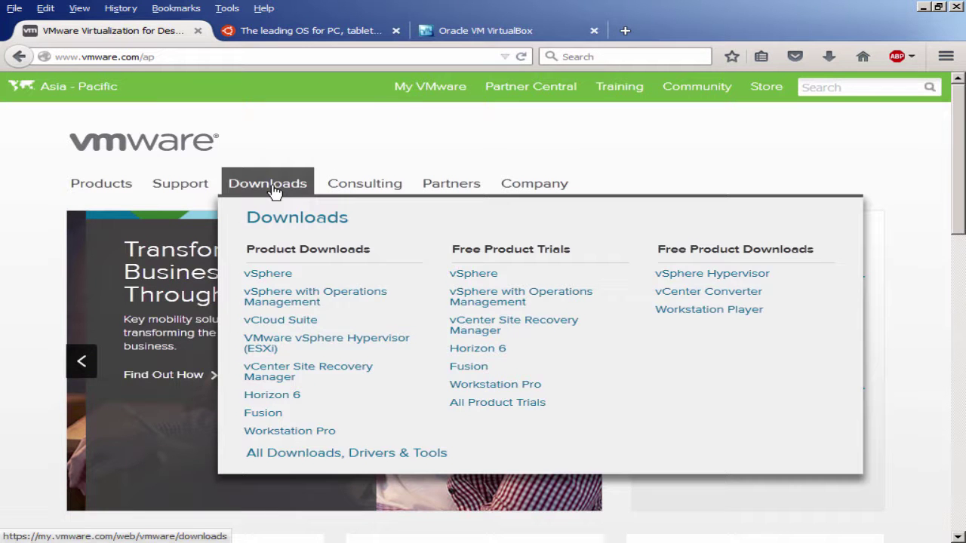
{"action": "left_click", "coordinate": [276, 190]}
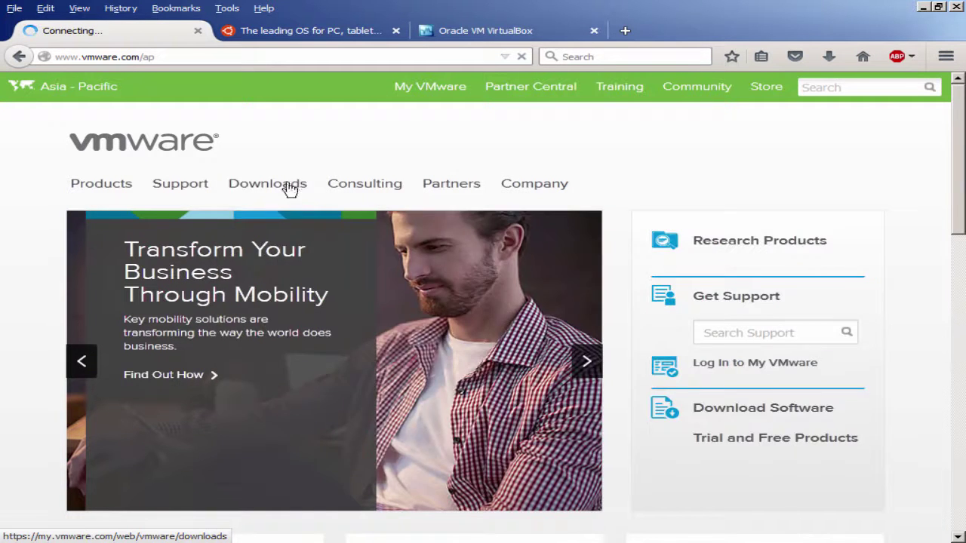
{"action": "mouse_move", "coordinate": [289, 189]}
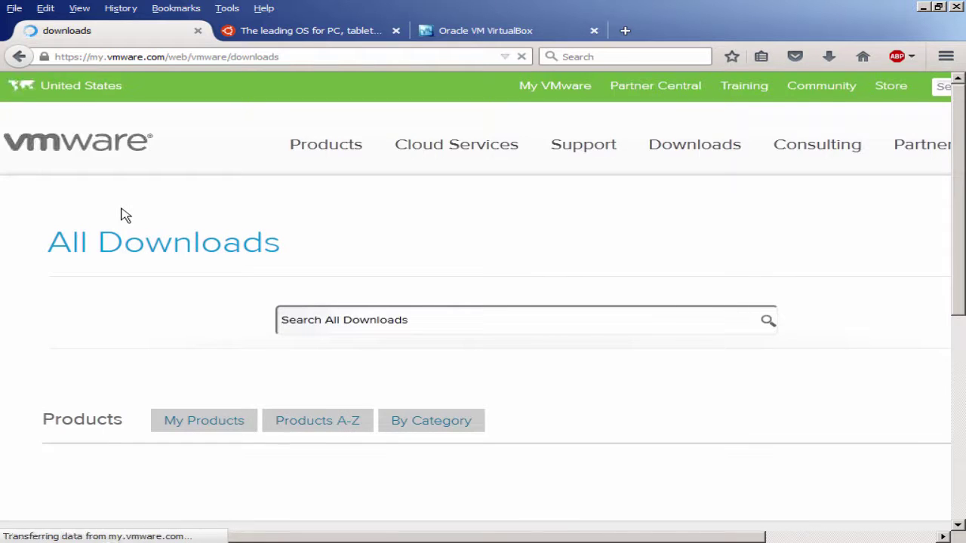
Open the download page for VMware Workstation Player from the Desktop & End-User Computing products.
{"action": "scroll", "coordinate": [125, 216], "scroll_direction": "down", "scroll_amount": 3}
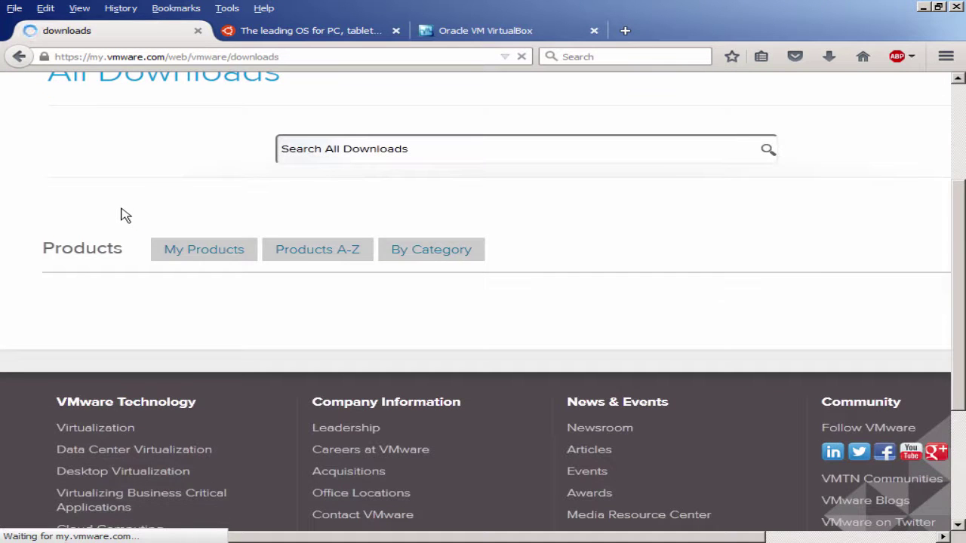
{"action": "scroll", "coordinate": [123, 214], "scroll_direction": "down", "scroll_amount": 15}
{"action": "scroll", "coordinate": [125, 216], "scroll_direction": "down", "scroll_amount": 10}
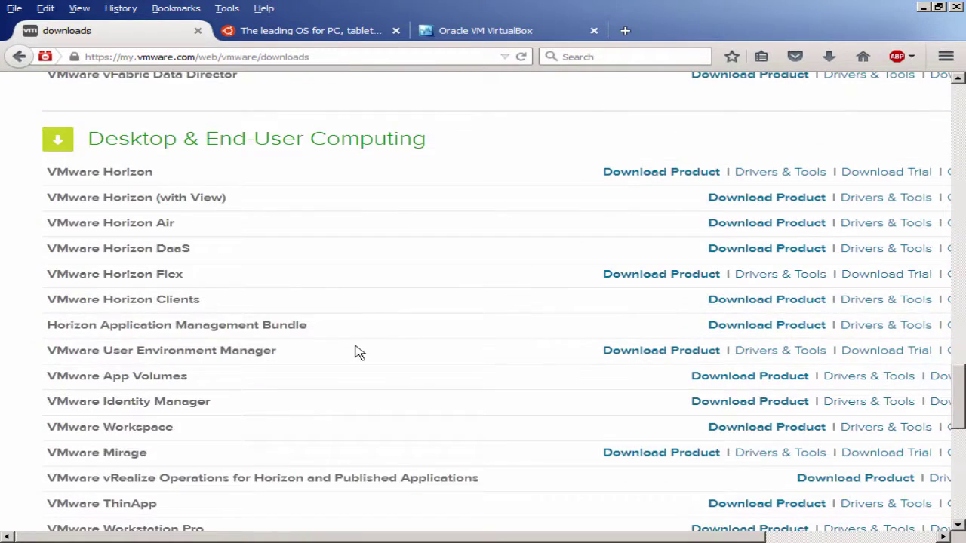
{"action": "scroll", "coordinate": [355, 351], "scroll_direction": "down", "scroll_amount": 5}
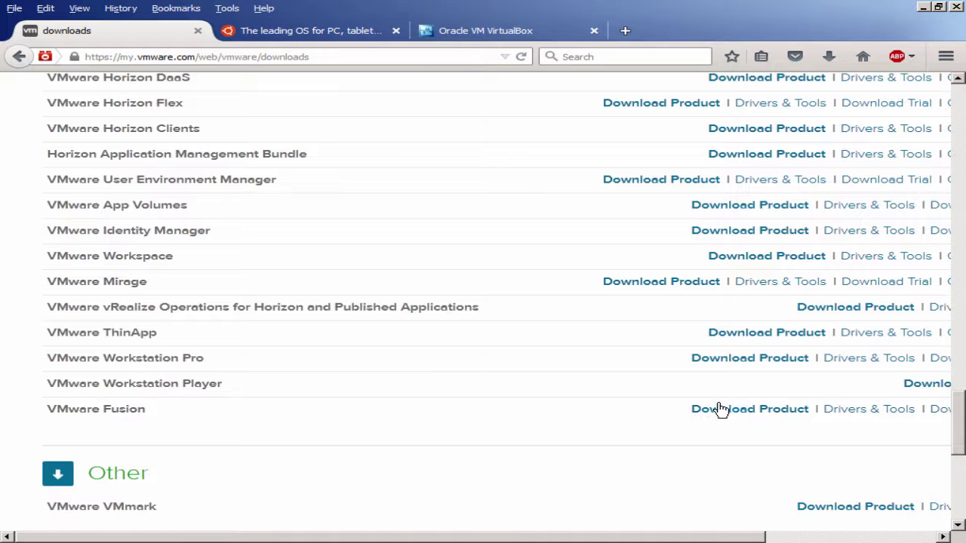
{"action": "left_click", "coordinate": [927, 387]}
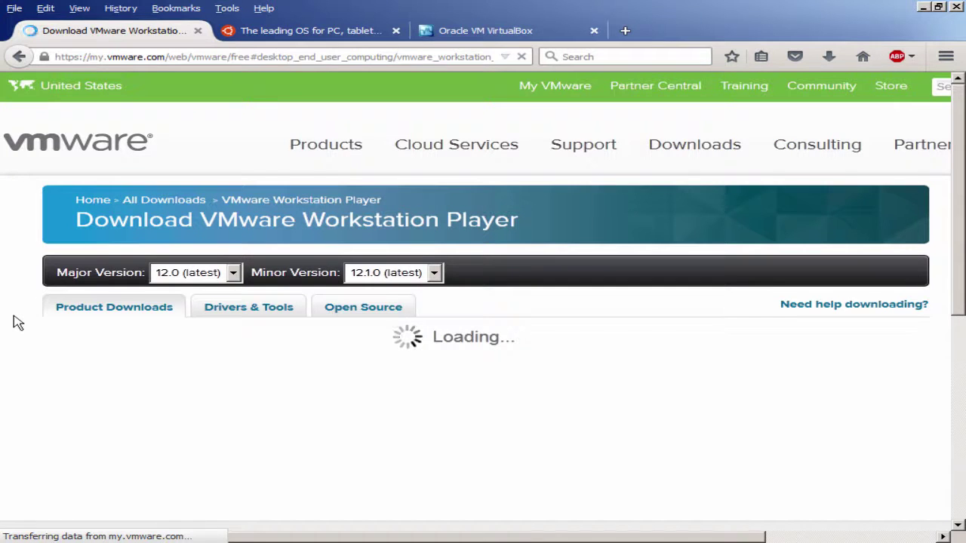
Request the VMware Workstation 12.1.0 Player installer for Windows 64-bit and cancel saving the file.
{"action": "scroll", "coordinate": [18, 323], "scroll_direction": "down", "scroll_amount": 2}
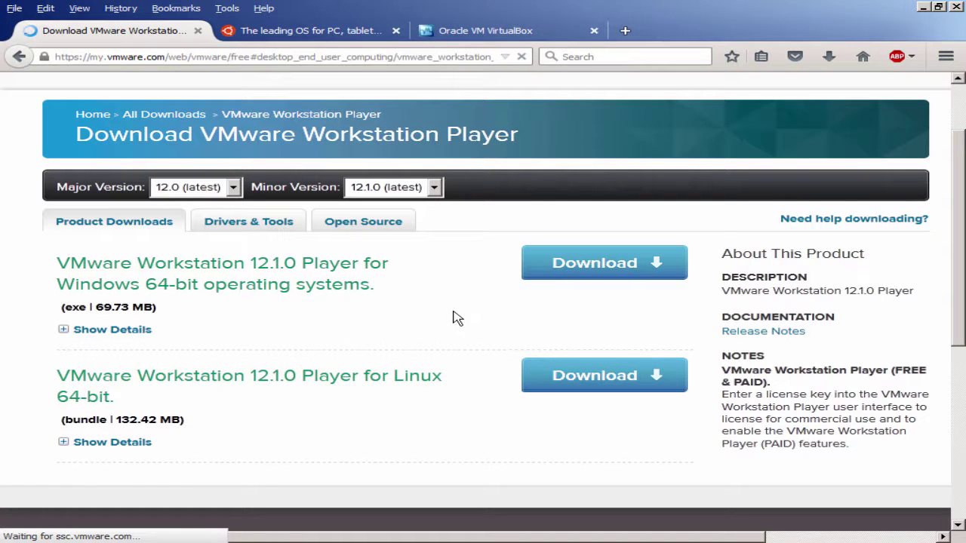
{"action": "left_click", "coordinate": [632, 271]}
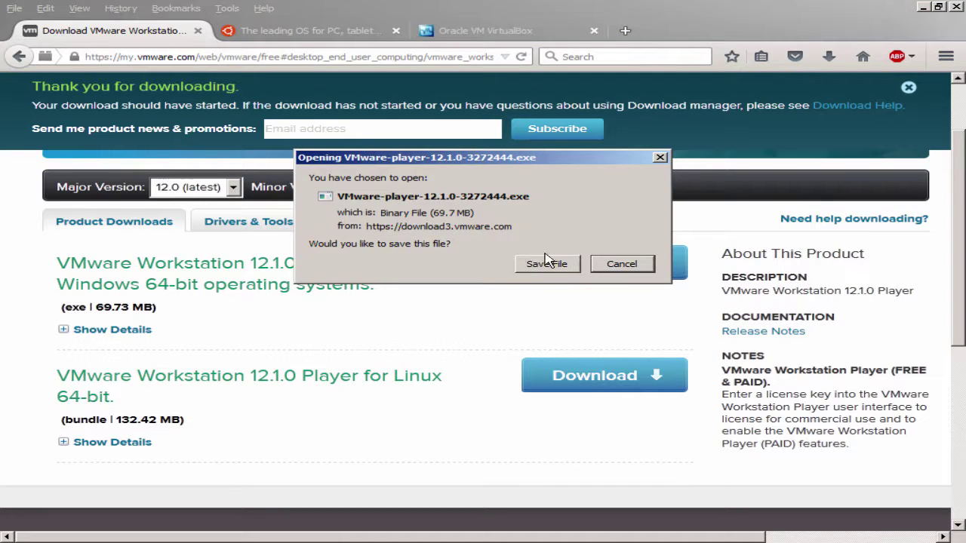
{"action": "left_click", "coordinate": [628, 267]}
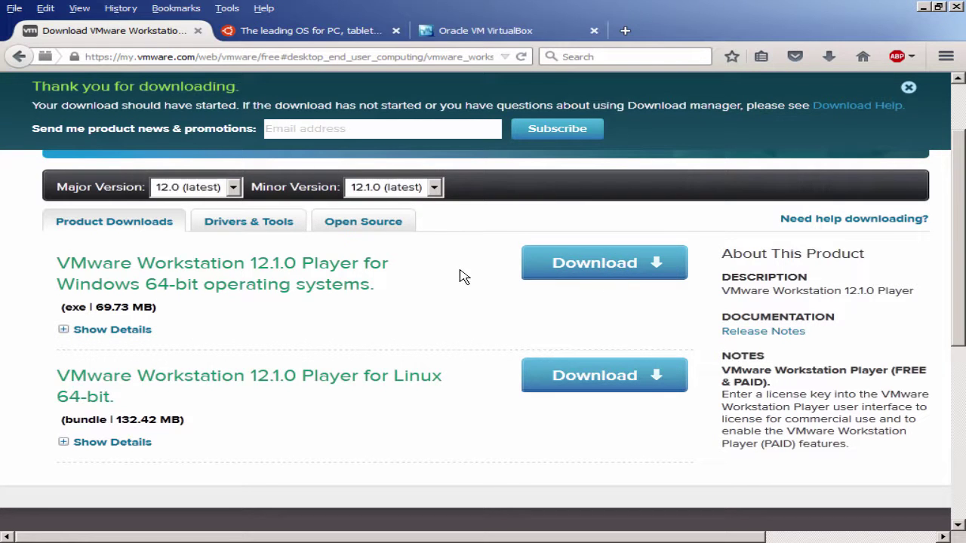
Switch to the VirtualBox website and open its downloads page.
{"action": "left_click", "coordinate": [485, 32]}
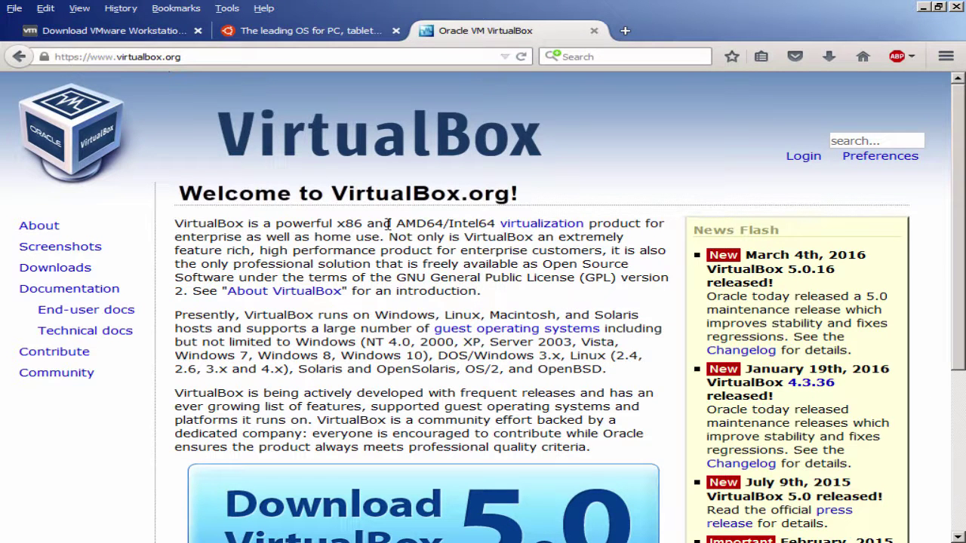
{"action": "double_click", "coordinate": [83, 269]}
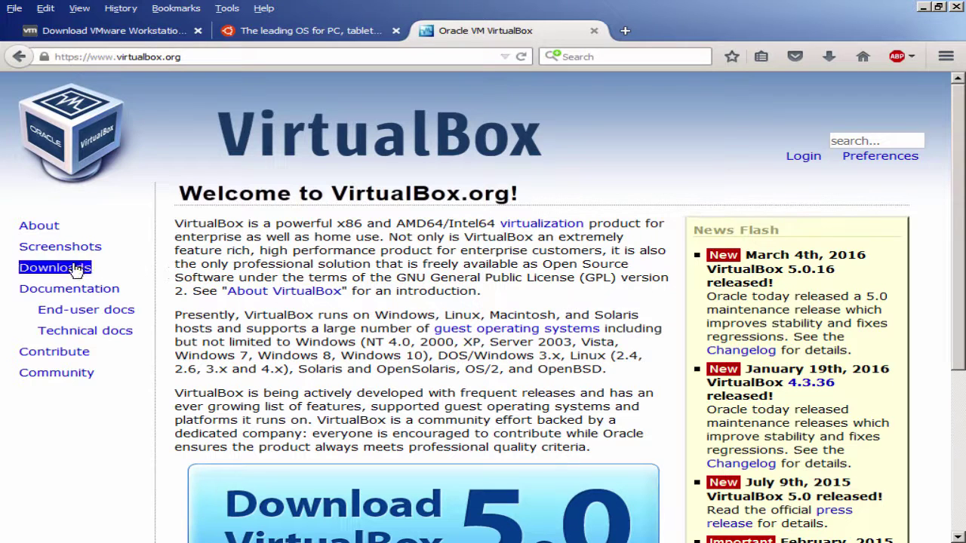
{"action": "left_click", "coordinate": [75, 269]}
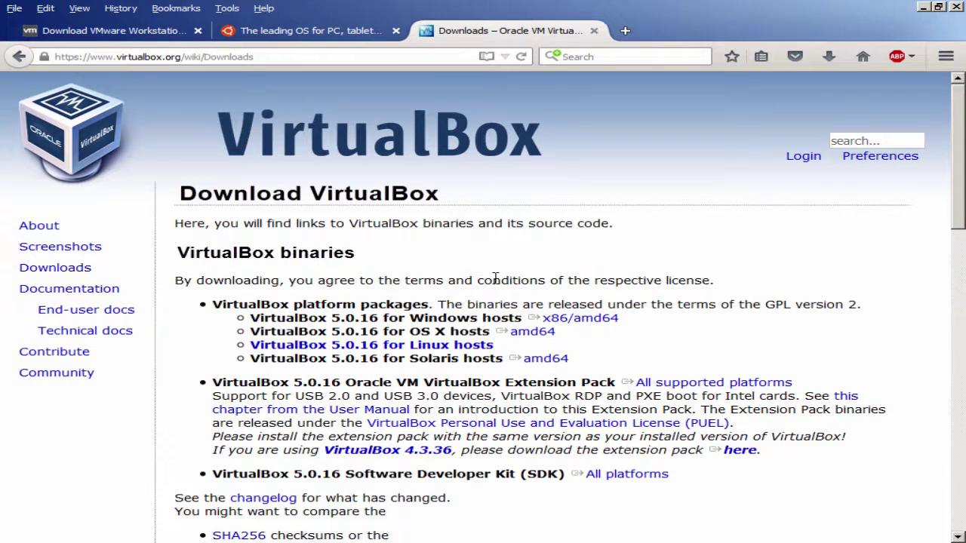
Request the VirtualBox 5.0.16 x86/amd64 installer for Windows hosts and cancel saving the file.
{"action": "triple_click", "coordinate": [451, 320]}
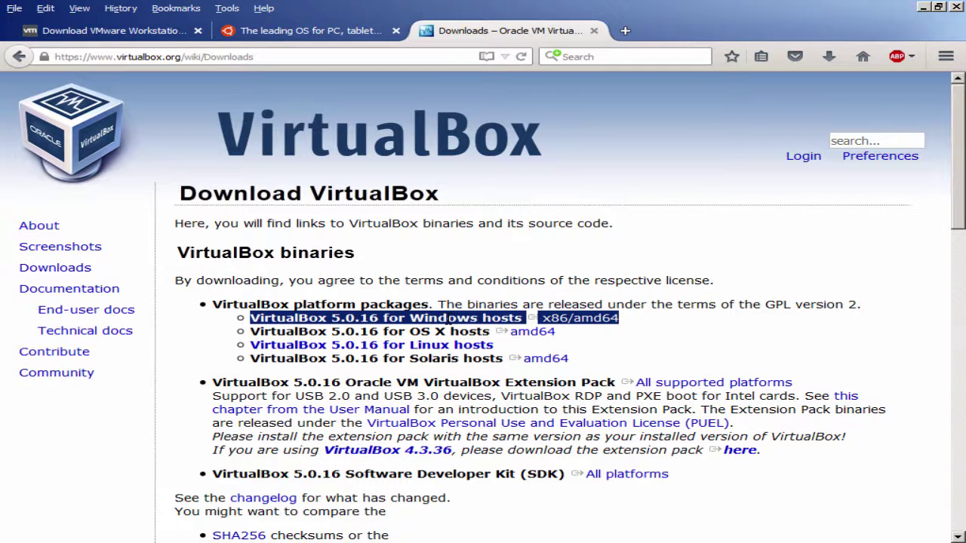
{"action": "double_click", "coordinate": [513, 281]}
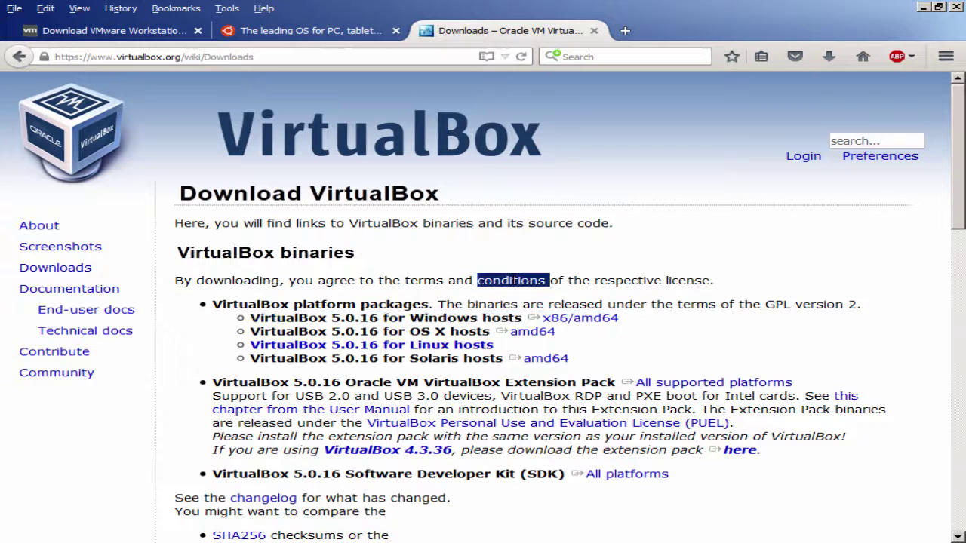
{"action": "left_click", "coordinate": [513, 280]}
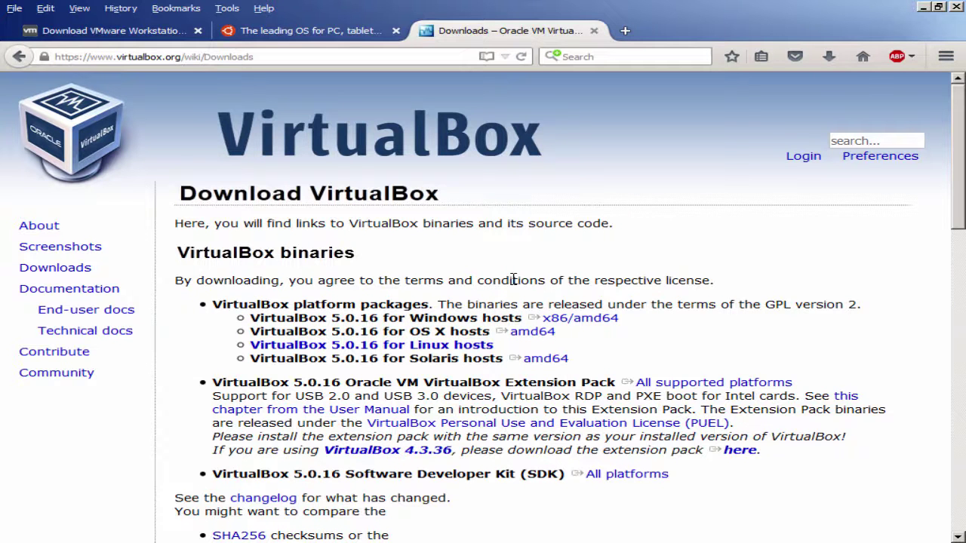
{"action": "left_click_drag", "start_coordinate": [540, 311], "coordinate": [620, 320]}
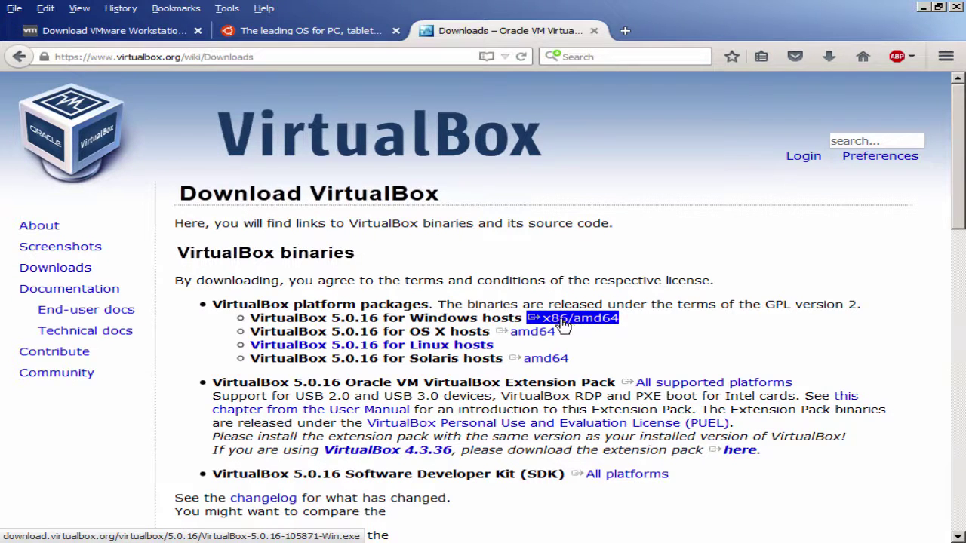
{"action": "left_click", "coordinate": [537, 326]}
{"action": "double_click", "coordinate": [537, 323]}
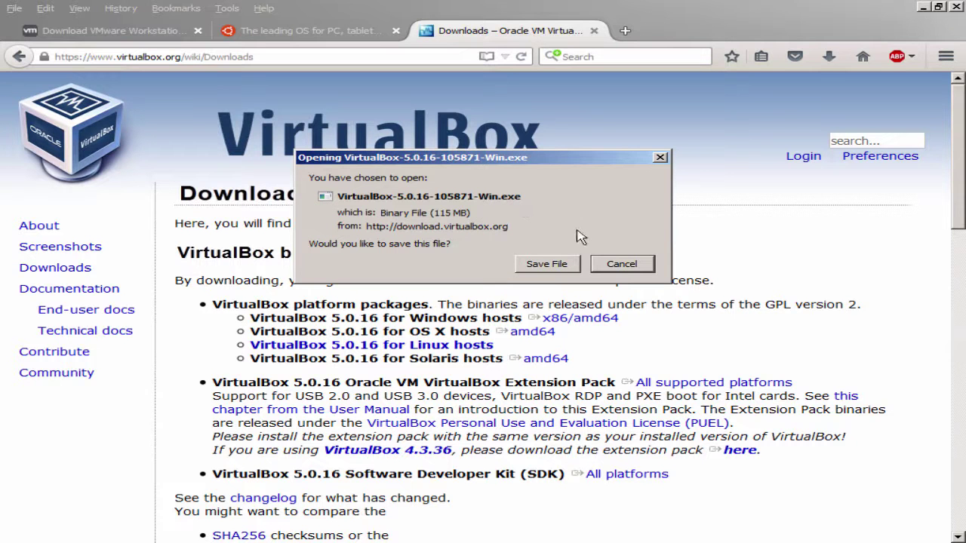
{"action": "left_click", "coordinate": [621, 264]}
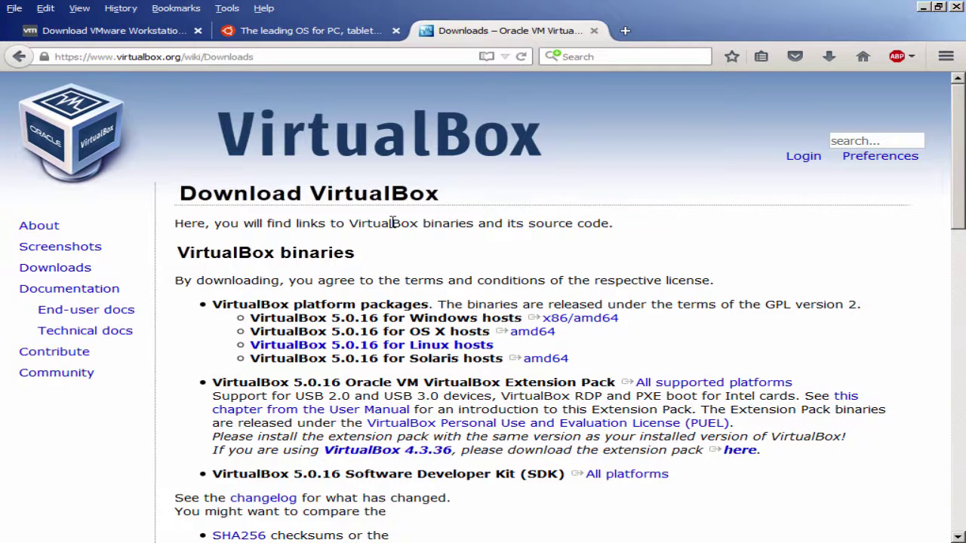
Switch to the Ubuntu website and look through the contents of its home page.
{"action": "left_click", "coordinate": [168, 46]}
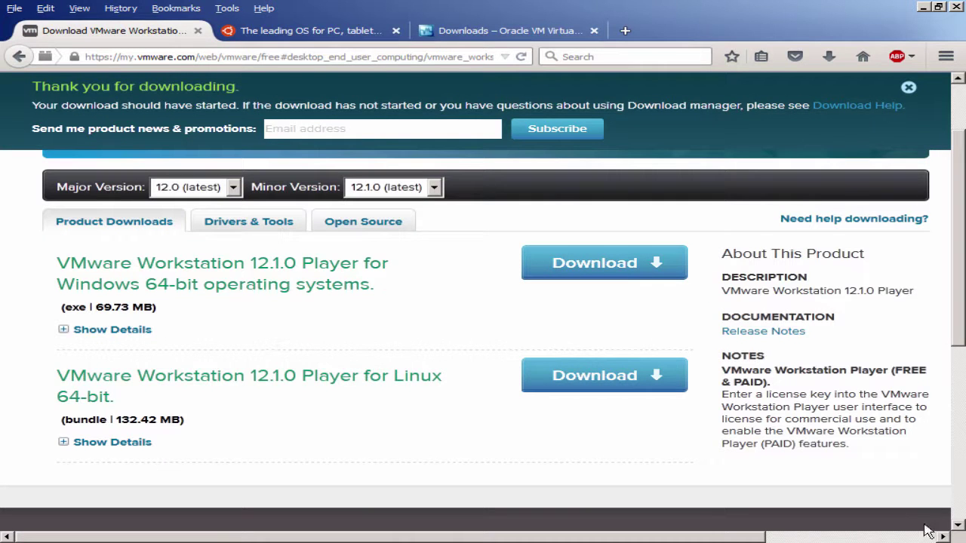
{"action": "left_click", "coordinate": [959, 537]}
{"action": "left_click", "coordinate": [340, 31]}
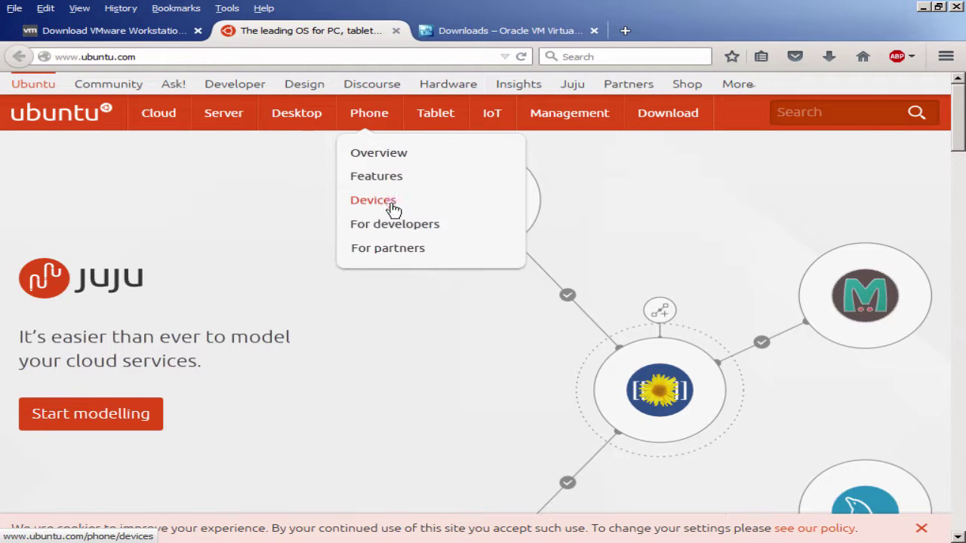
{"action": "scroll", "coordinate": [423, 272], "scroll_direction": "down", "scroll_amount": 2}
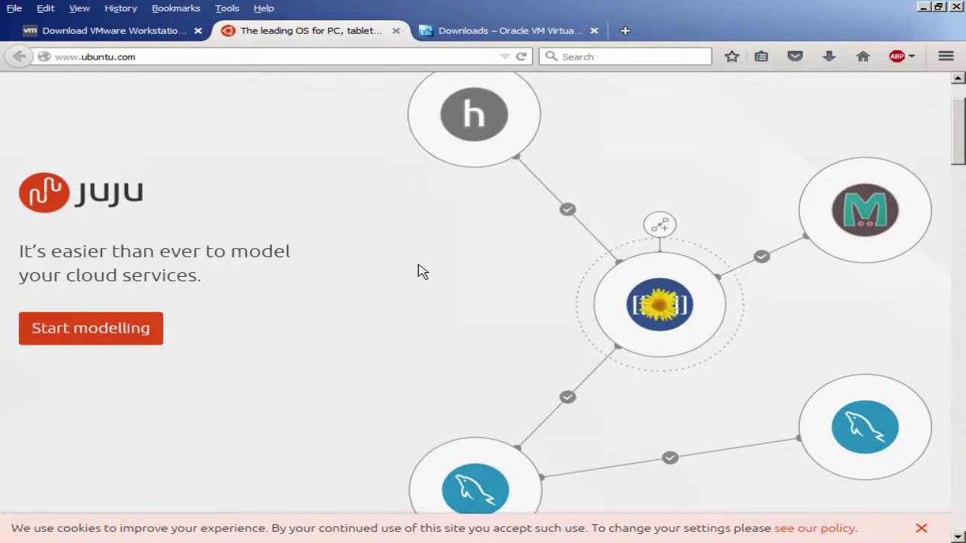
{"action": "scroll", "coordinate": [473, 261], "scroll_direction": "up", "scroll_amount": 2}
{"action": "middle_click", "coordinate": [473, 261]}
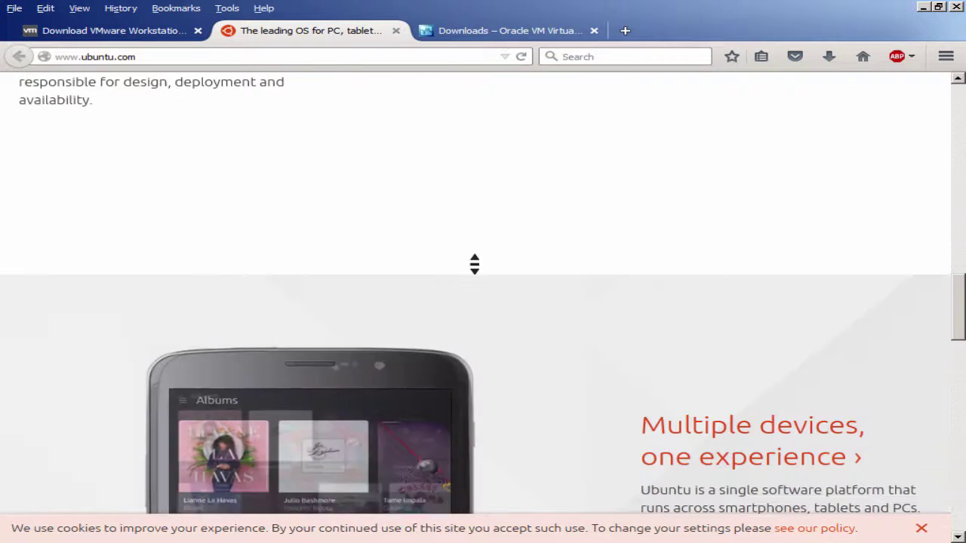
{"action": "left_click", "coordinate": [473, 245]}
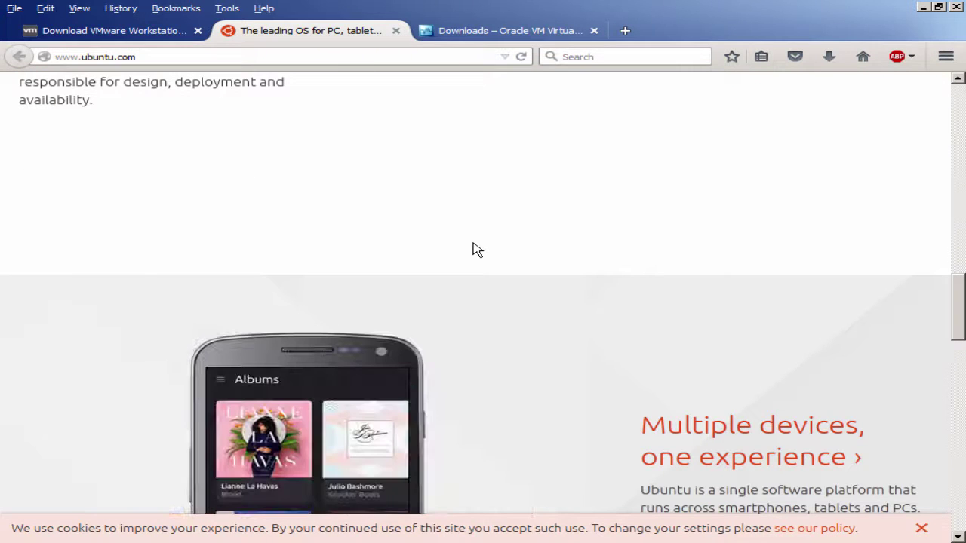
{"action": "scroll", "coordinate": [477, 249], "scroll_direction": "down", "scroll_amount": 6}
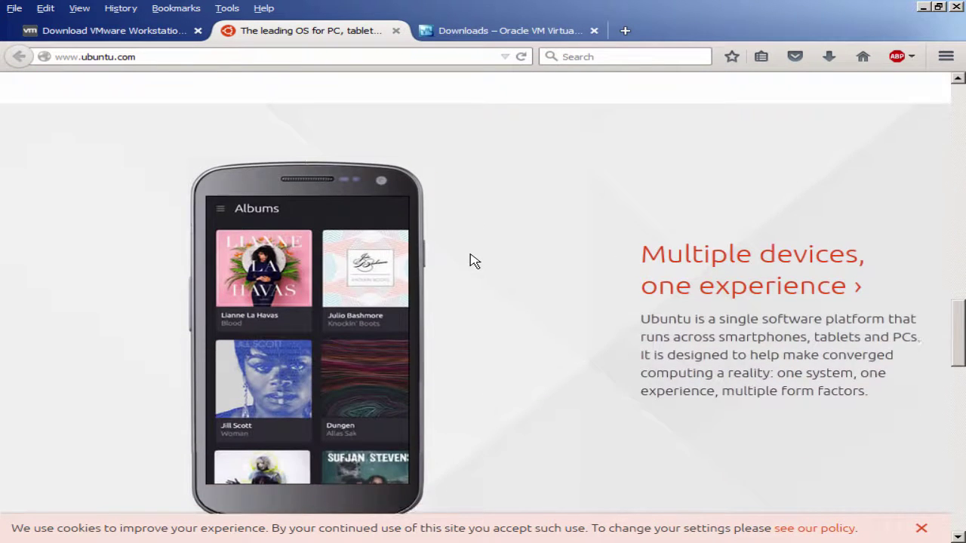
{"action": "scroll", "coordinate": [470, 255], "scroll_direction": "down", "scroll_amount": 5}
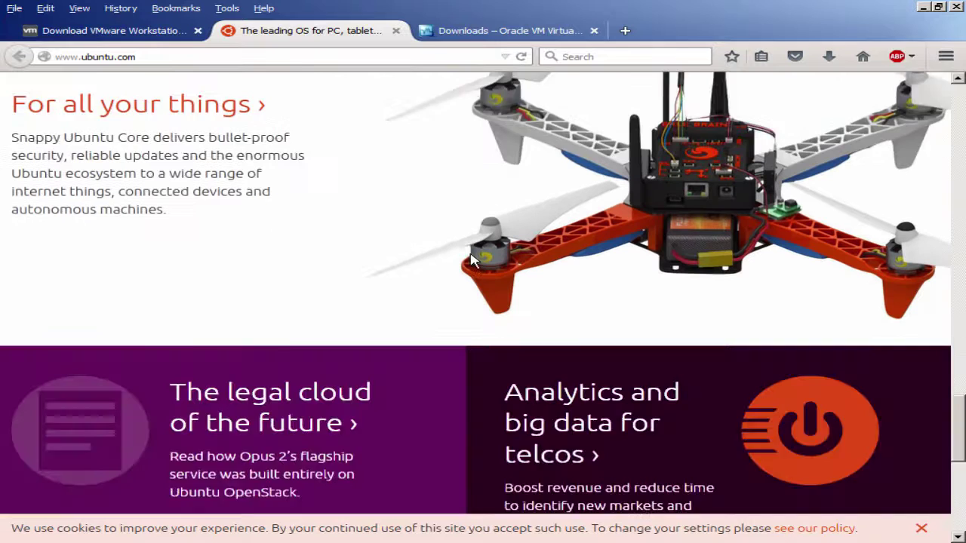
{"action": "scroll", "coordinate": [470, 261], "scroll_direction": "up", "scroll_amount": 9}
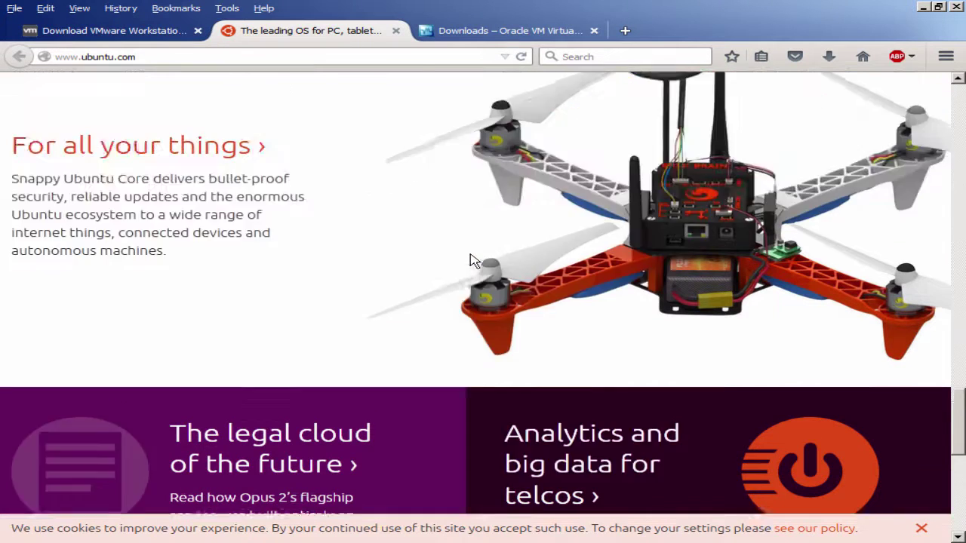
{"action": "scroll", "coordinate": [470, 261], "scroll_direction": "up", "scroll_amount": 10}
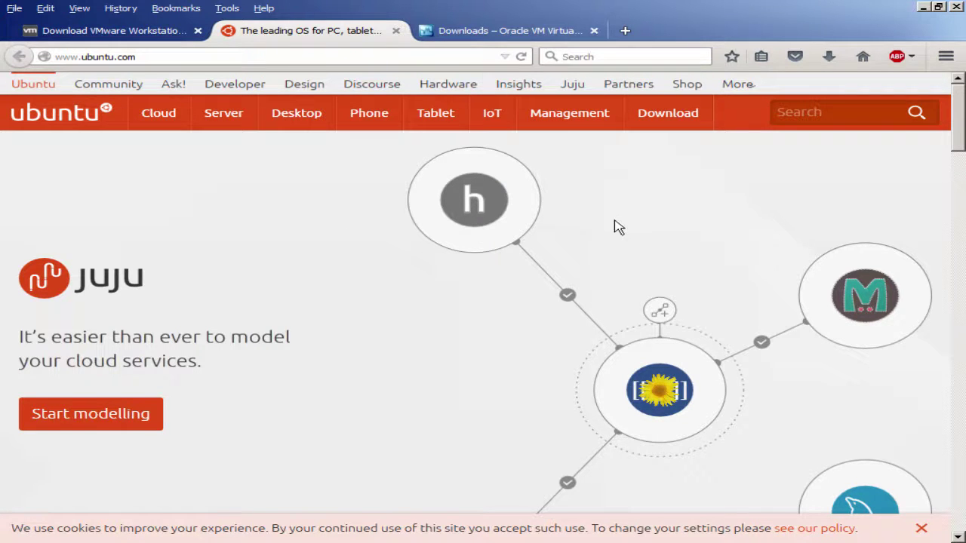
Open the Ubuntu Desktop download page and compare the 14.04.4 LTS and 15.10 releases, highlighting LTS in the release title.
{"action": "mouse_move", "coordinate": [672, 123]}
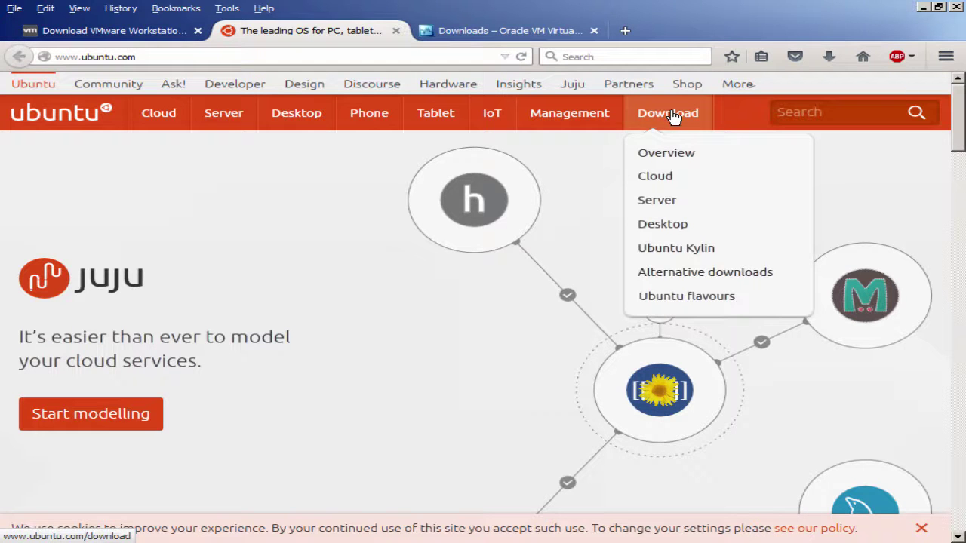
{"action": "left_click", "coordinate": [667, 230]}
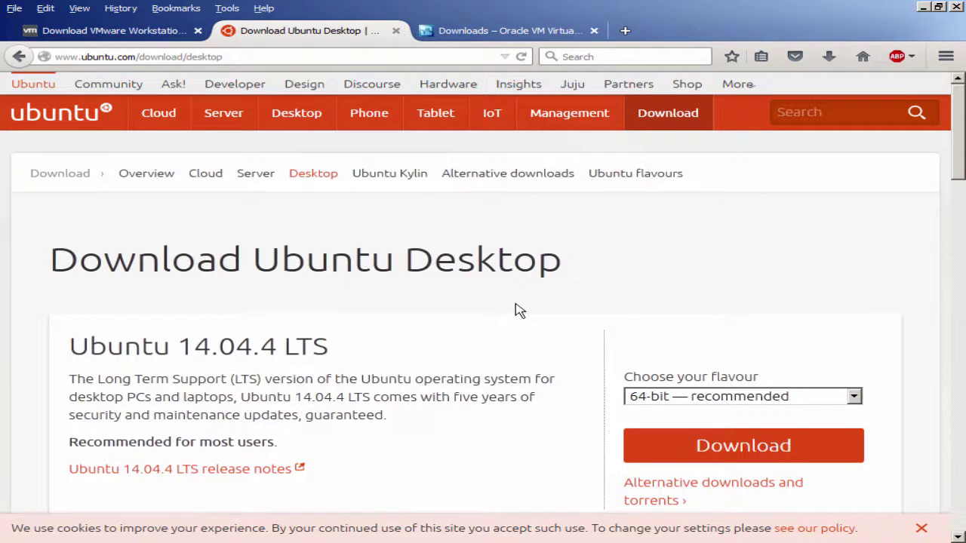
{"action": "scroll", "coordinate": [458, 315], "scroll_direction": "down", "scroll_amount": 2}
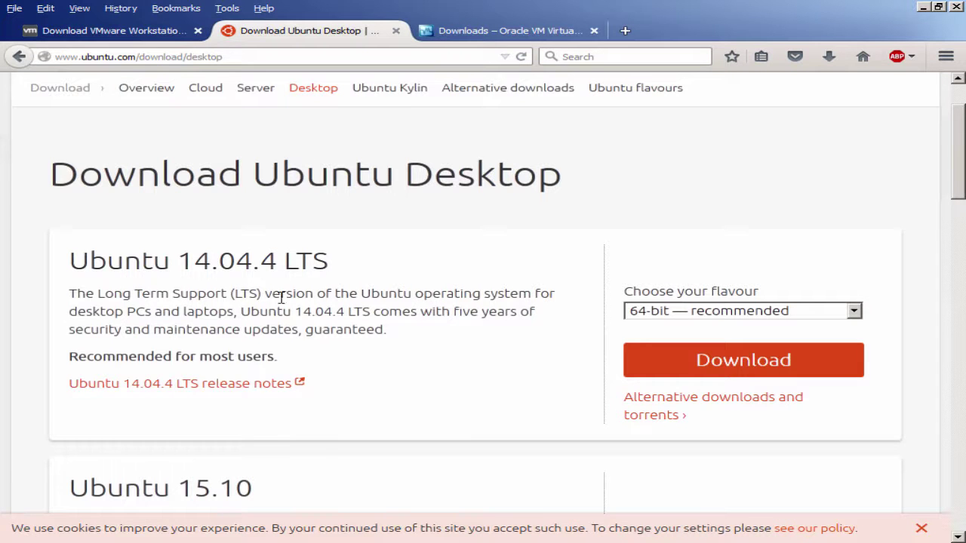
{"action": "scroll", "coordinate": [292, 297], "scroll_direction": "down", "scroll_amount": 6}
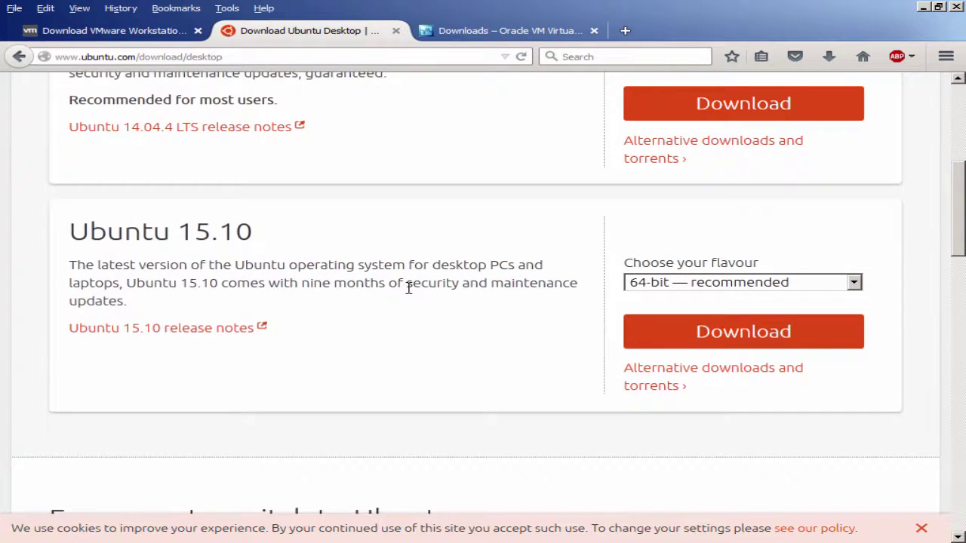
{"action": "scroll", "coordinate": [408, 287], "scroll_direction": "up", "scroll_amount": 4}
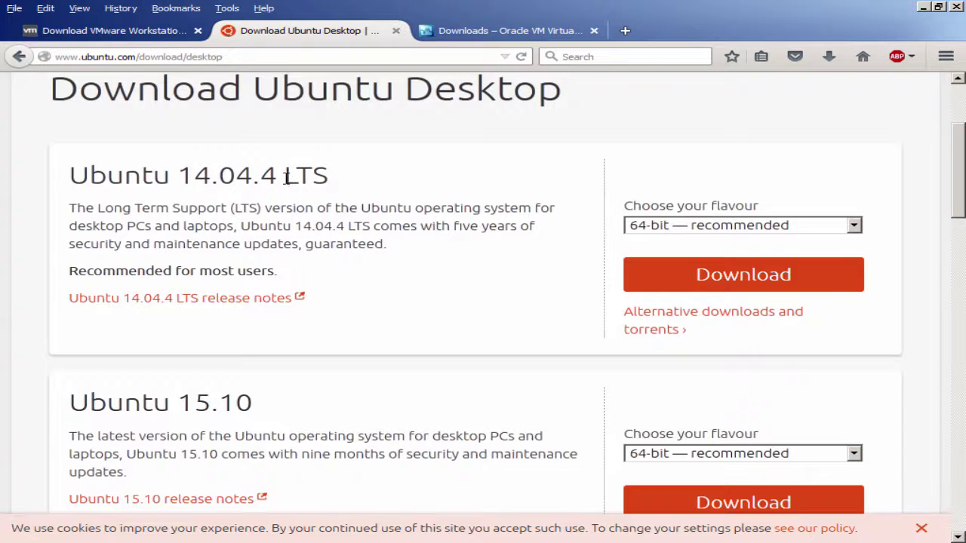
{"action": "left_click_drag", "start_coordinate": [286, 178], "coordinate": [330, 178]}
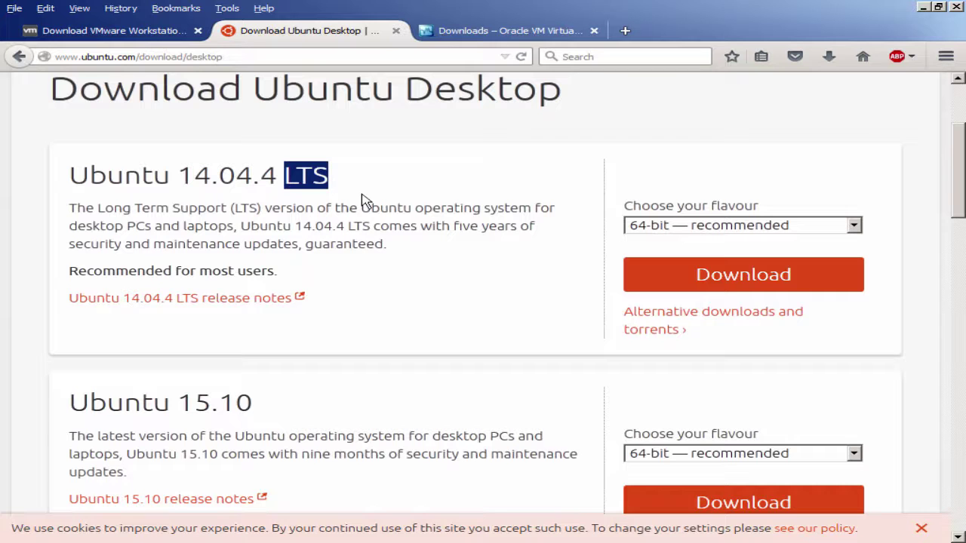
Highlight 04 in the Ubuntu 14.04.4 LTS title and view the flavour choices offered for that release.
{"action": "left_click_drag", "start_coordinate": [220, 175], "coordinate": [253, 175]}
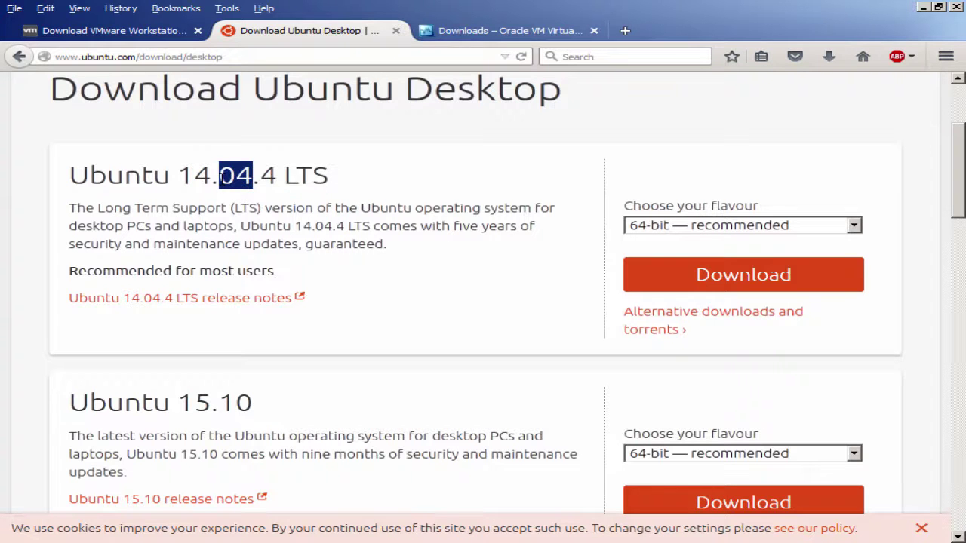
{"action": "left_click", "coordinate": [332, 205]}
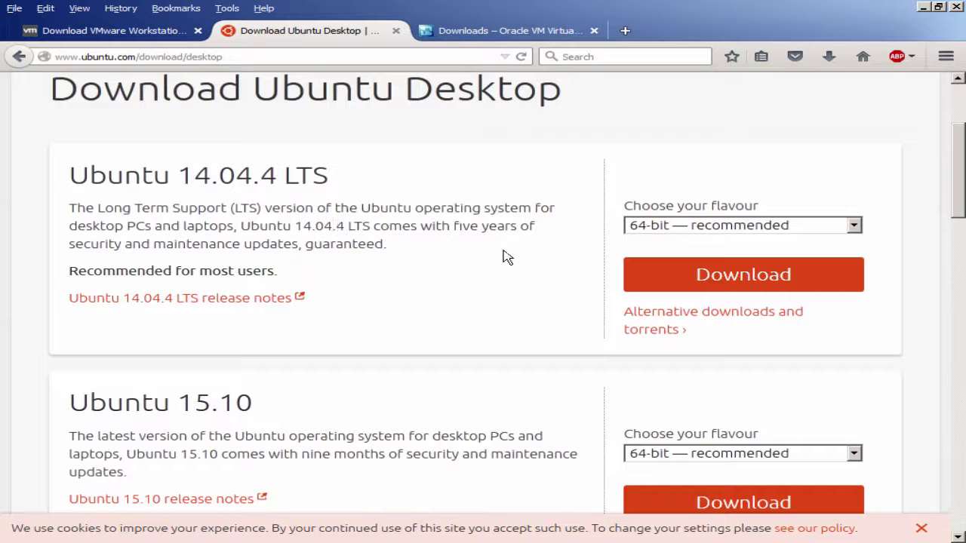
{"action": "left_click", "coordinate": [709, 236]}
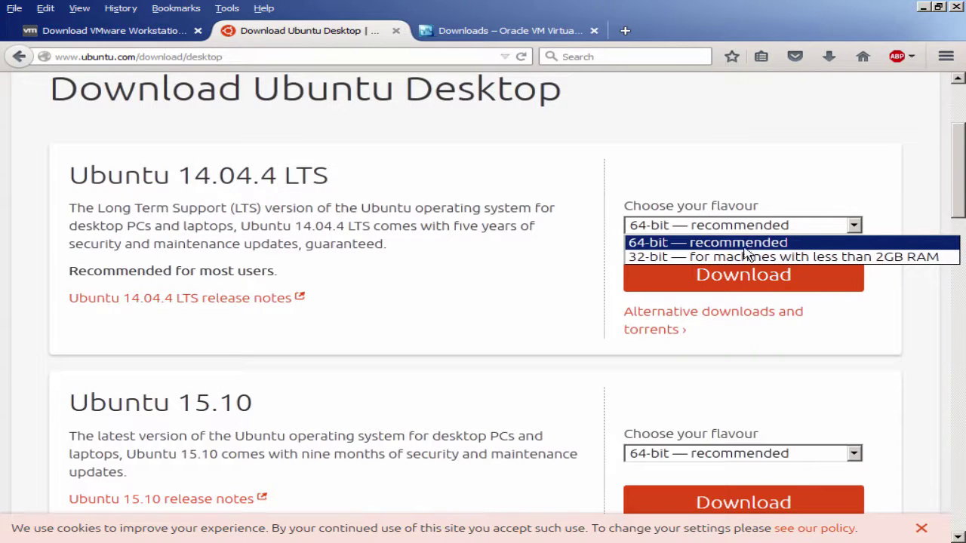
{"action": "left_click", "coordinate": [587, 250]}
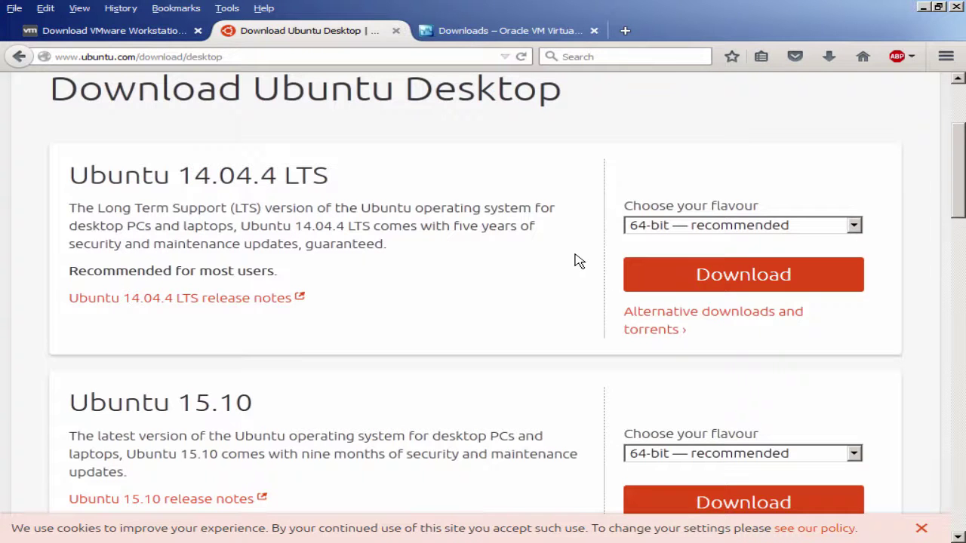
Request the 64-bit Ubuntu 14.04.4 LTS download without contributing, and cancel saving the ISO file.
{"action": "left_click", "coordinate": [697, 282]}
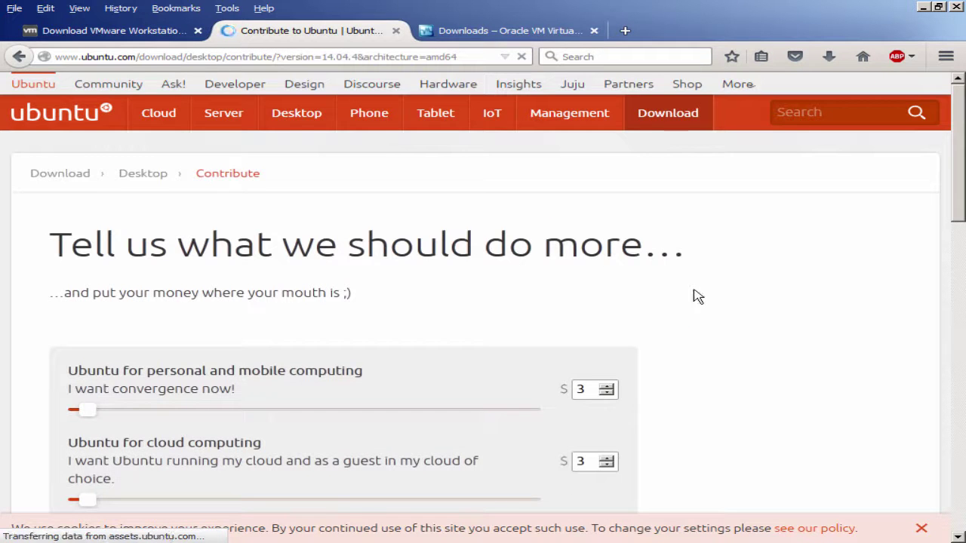
{"action": "scroll", "coordinate": [697, 296], "scroll_direction": "down", "scroll_amount": 3}
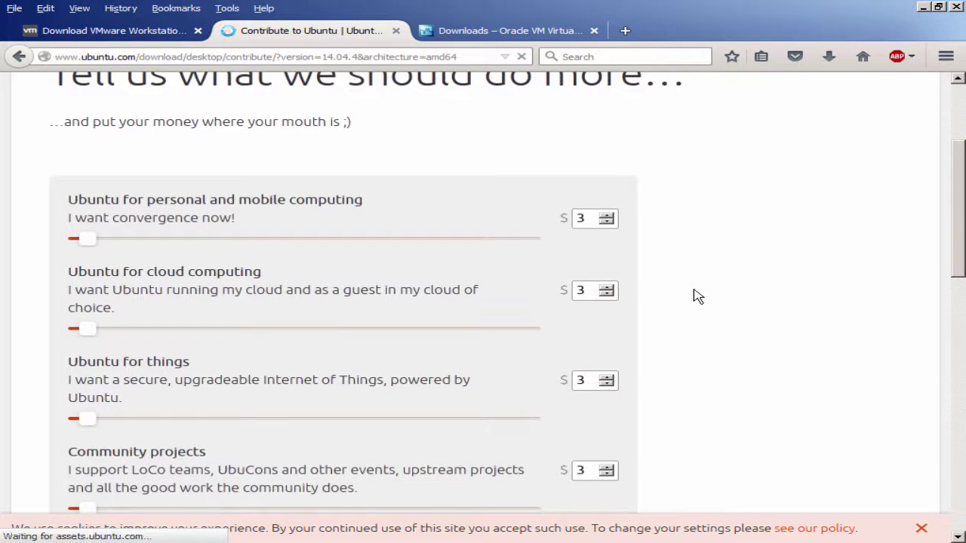
{"action": "scroll", "coordinate": [698, 296], "scroll_direction": "down", "scroll_amount": 2}
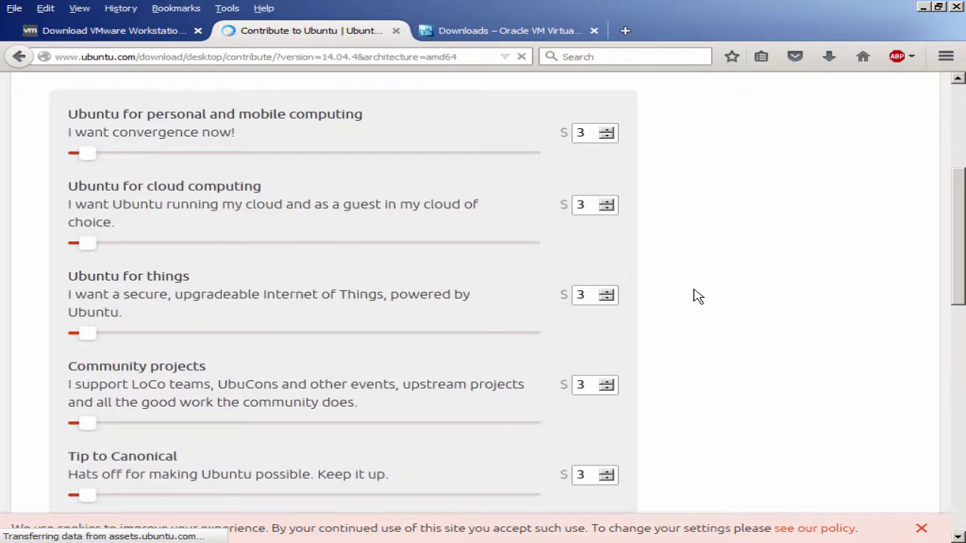
{"action": "scroll", "coordinate": [697, 296], "scroll_direction": "down", "scroll_amount": 3}
{"action": "scroll", "coordinate": [697, 295], "scroll_direction": "up", "scroll_amount": 3}
{"action": "scroll", "coordinate": [697, 296], "scroll_direction": "up", "scroll_amount": 3}
{"action": "scroll", "coordinate": [697, 296], "scroll_direction": "down", "scroll_amount": 8}
{"action": "scroll", "coordinate": [697, 296], "scroll_direction": "down", "scroll_amount": 1}
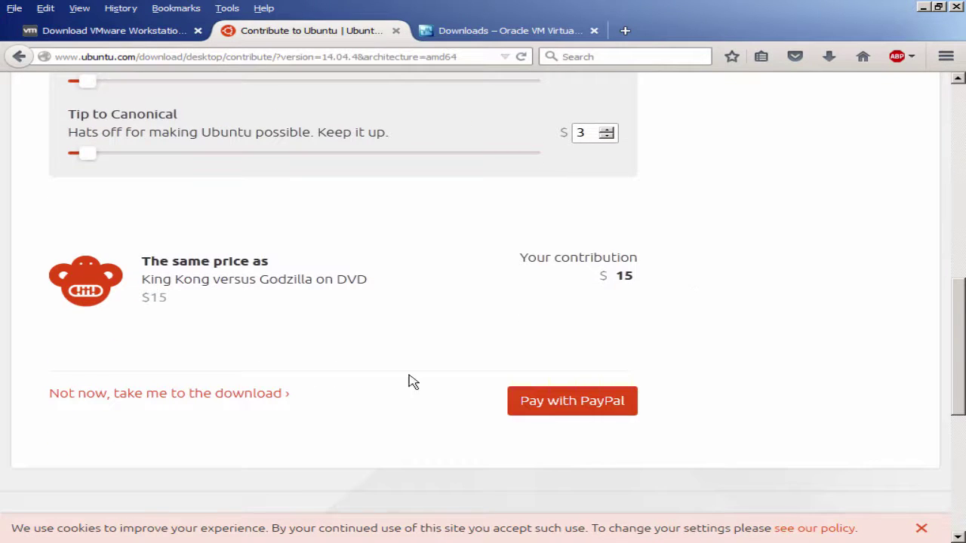
{"action": "left_click", "coordinate": [239, 400]}
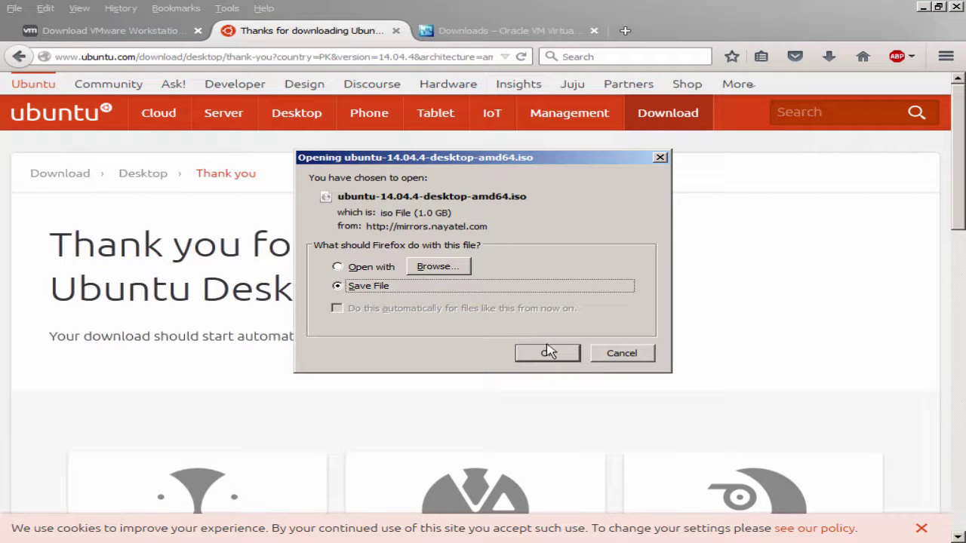
{"action": "left_click", "coordinate": [623, 355]}
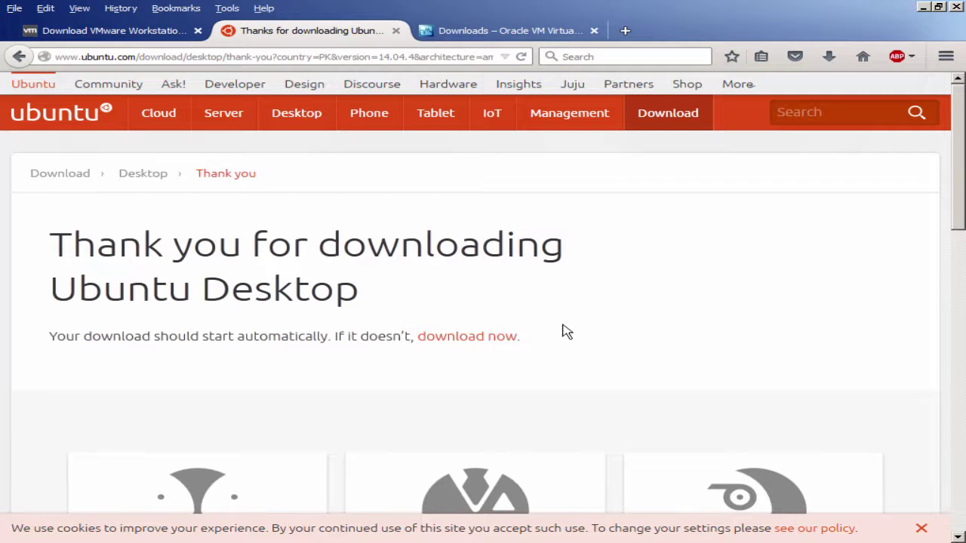
Switch to the desktop and run VMware-player-12.1.0-3272444.exe as far as its change, repair or remove page, cancelling the setup there.
{"action": "key", "text": "alt+Tab"}
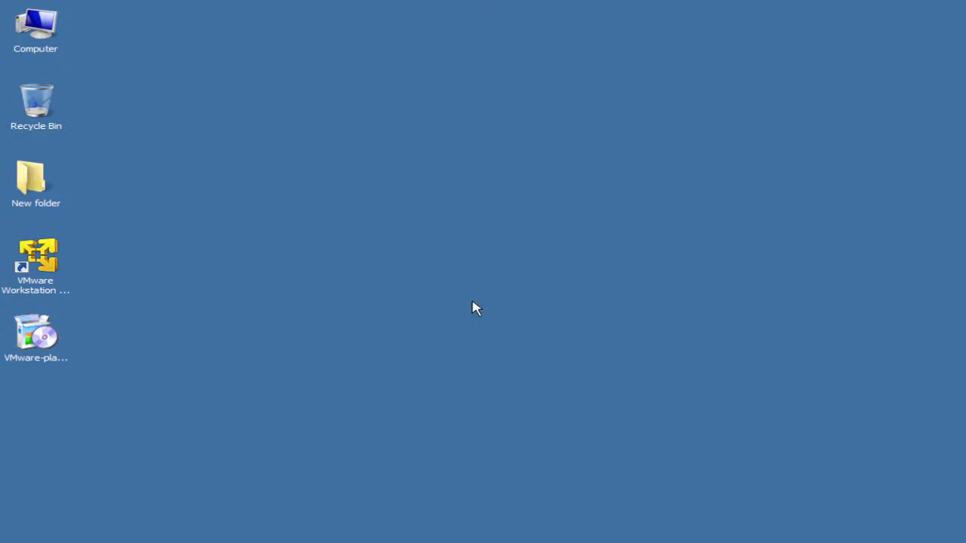
{"action": "left_click", "coordinate": [34, 337]}
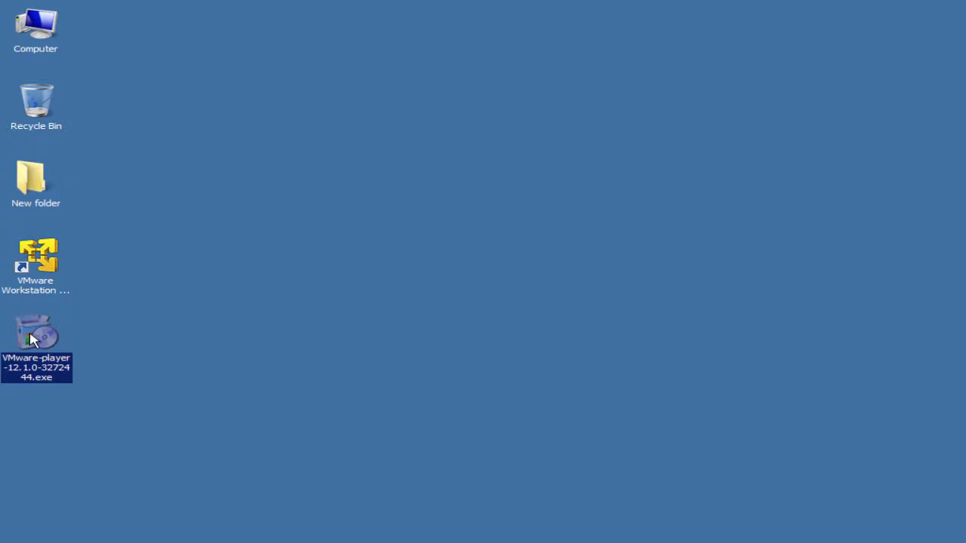
{"action": "left_click", "coordinate": [159, 339]}
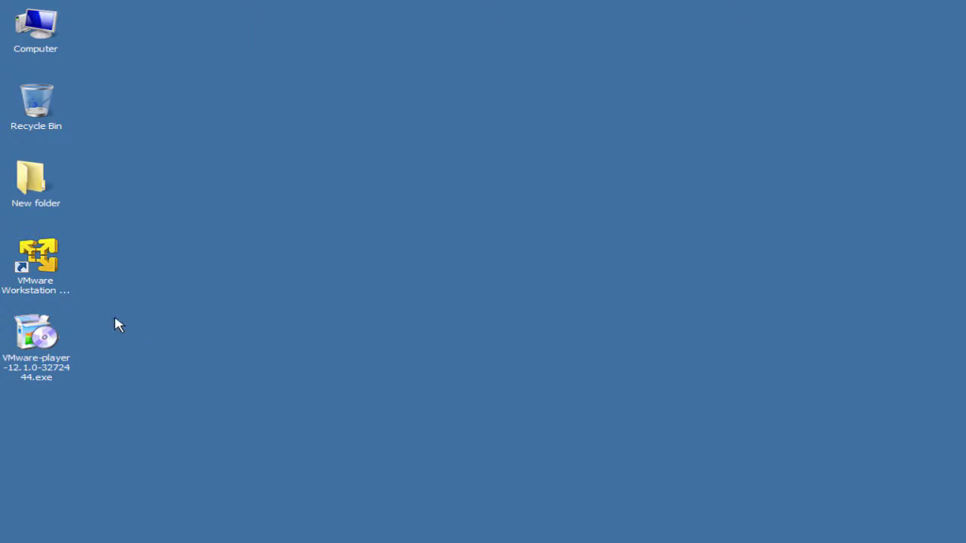
{"action": "double_click", "coordinate": [45, 341]}
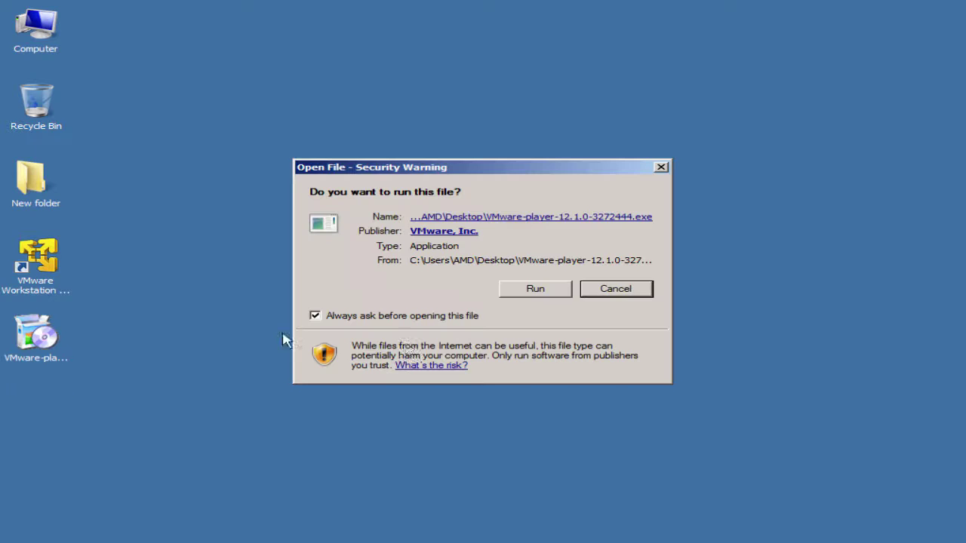
{"action": "left_click", "coordinate": [538, 293]}
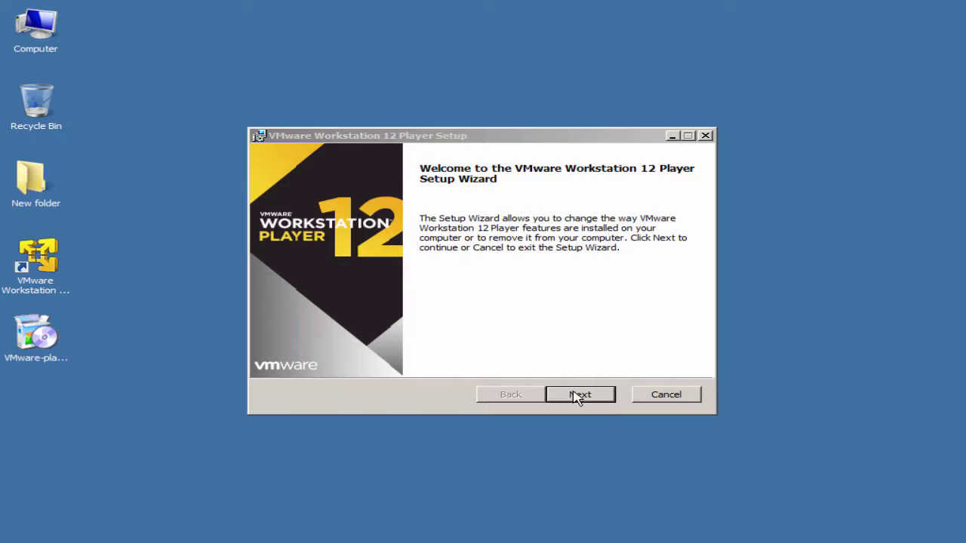
{"action": "left_click", "coordinate": [580, 395]}
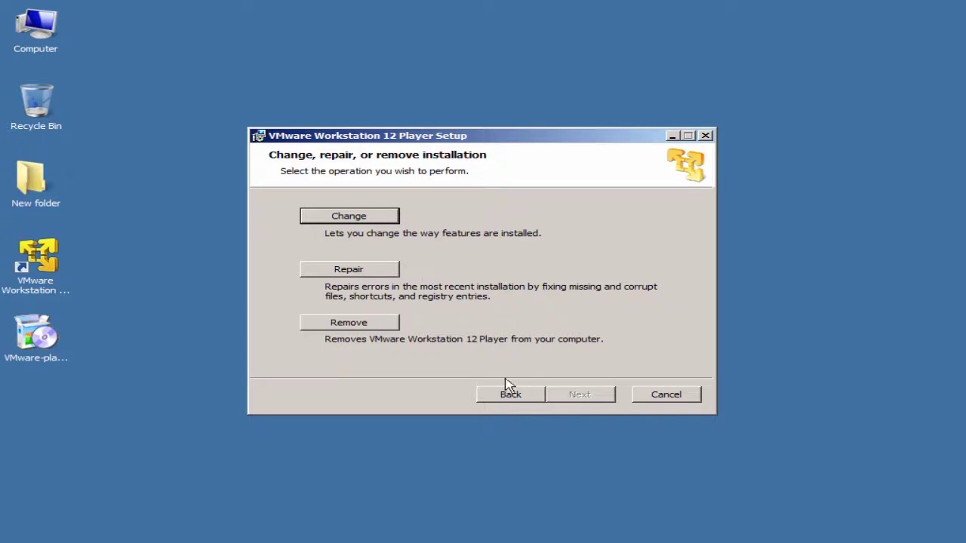
{"action": "left_click", "coordinate": [667, 402]}
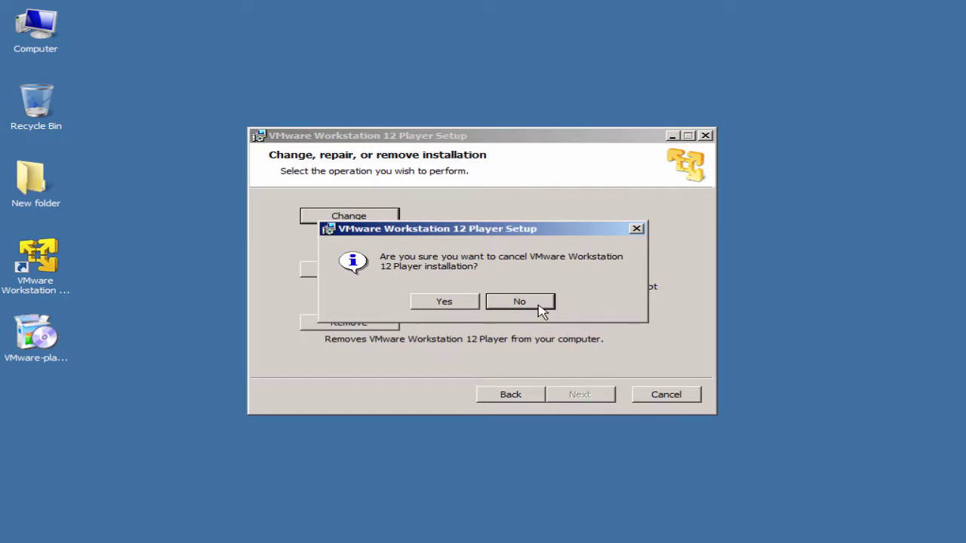
{"action": "left_click", "coordinate": [446, 305]}
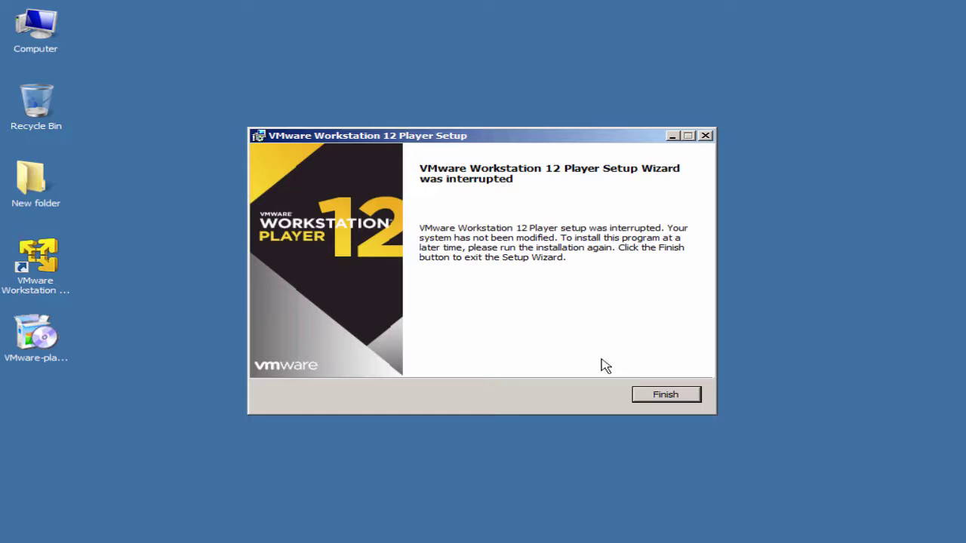
{"action": "left_click", "coordinate": [659, 398]}
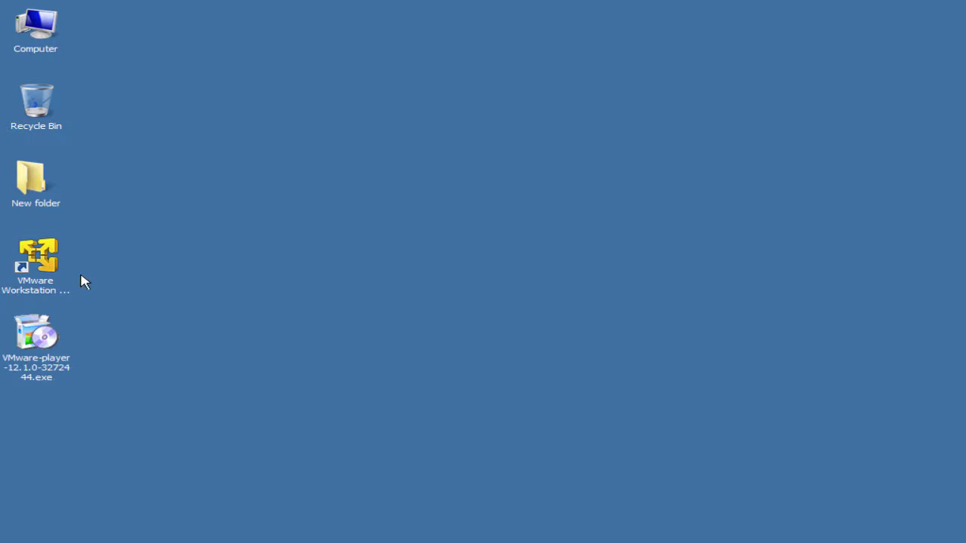
Launch VMware Workstation 12 Player from the desktop and move its window clear of the desktop icons.
{"action": "left_click", "coordinate": [59, 268]}
{"action": "left_click", "coordinate": [159, 270]}
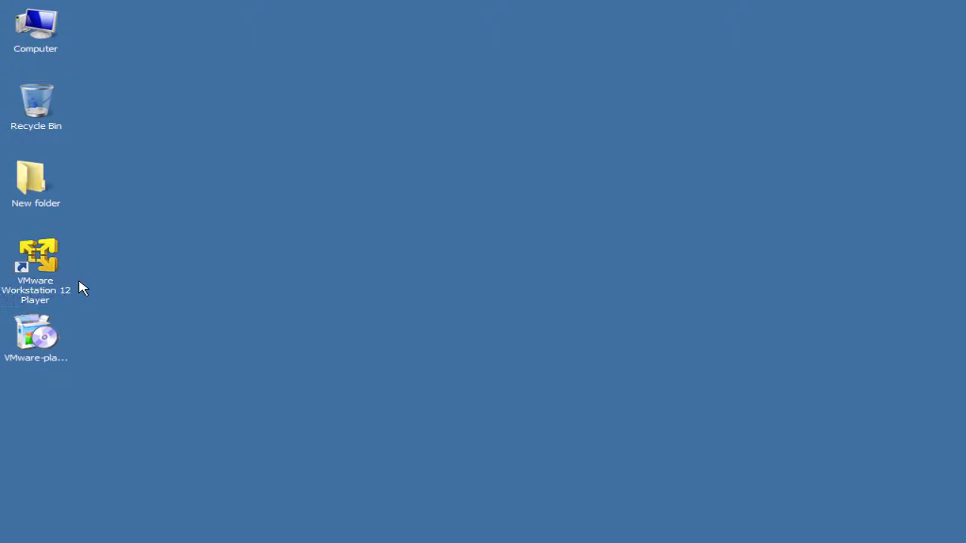
{"action": "double_click", "coordinate": [46, 262]}
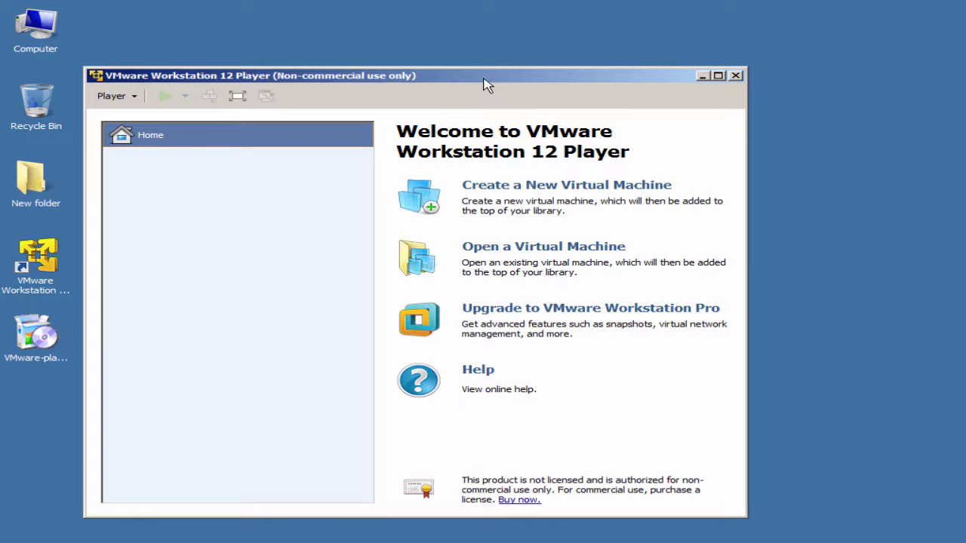
{"action": "left_click_drag", "start_coordinate": [486, 82], "coordinate": [599, 53]}
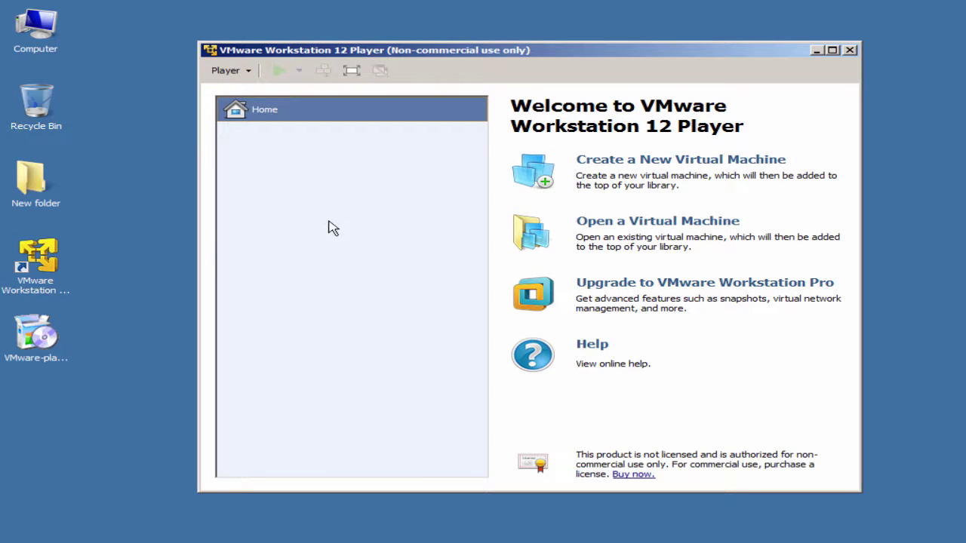
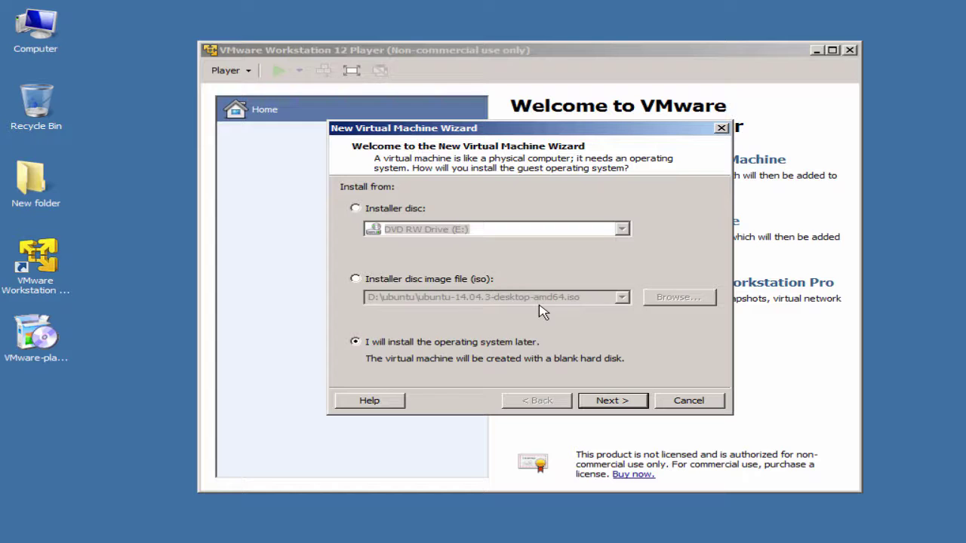
Set the new virtual machine to have its operating system installed later, accepting Linux, Ubuntu 64-bit and the default name and location.
{"action": "left_click", "coordinate": [429, 280]}
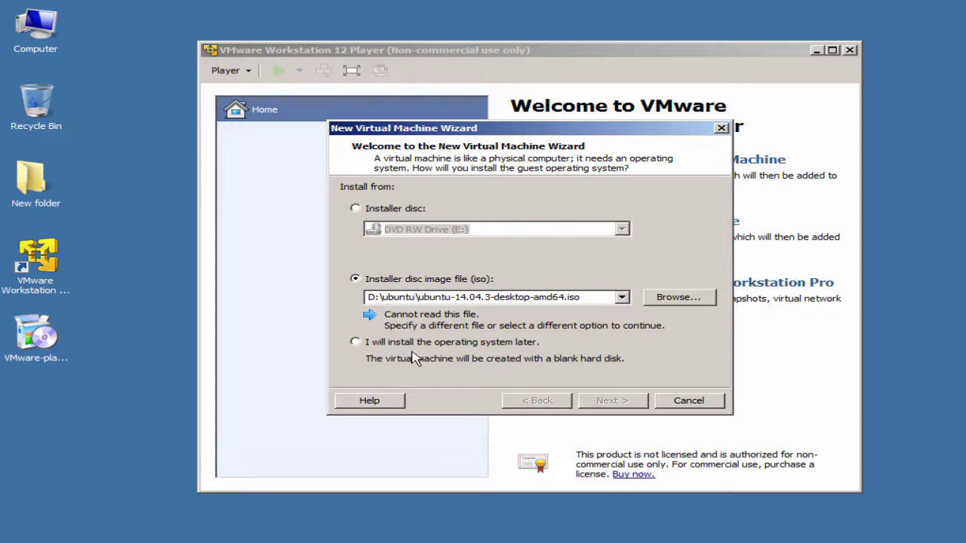
{"action": "left_click", "coordinate": [446, 349]}
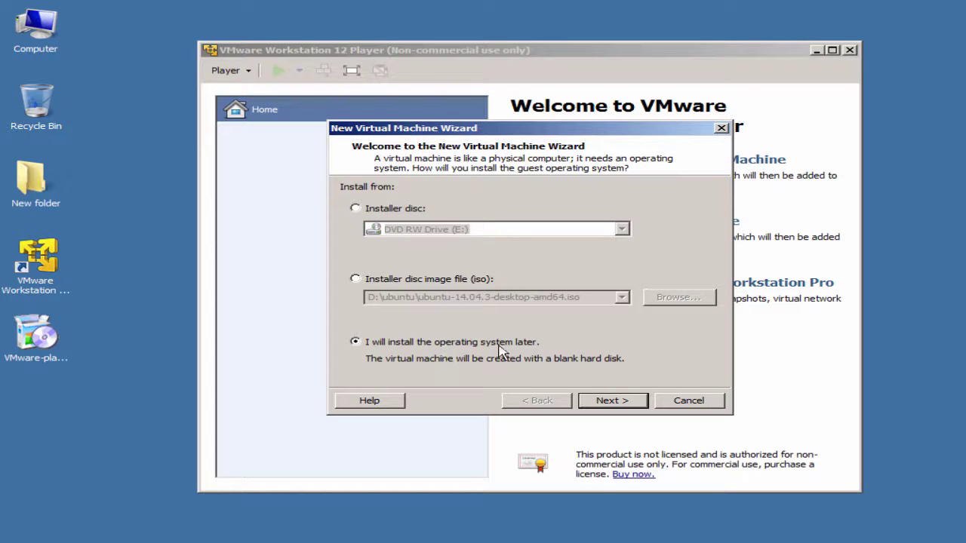
{"action": "left_click", "coordinate": [636, 409]}
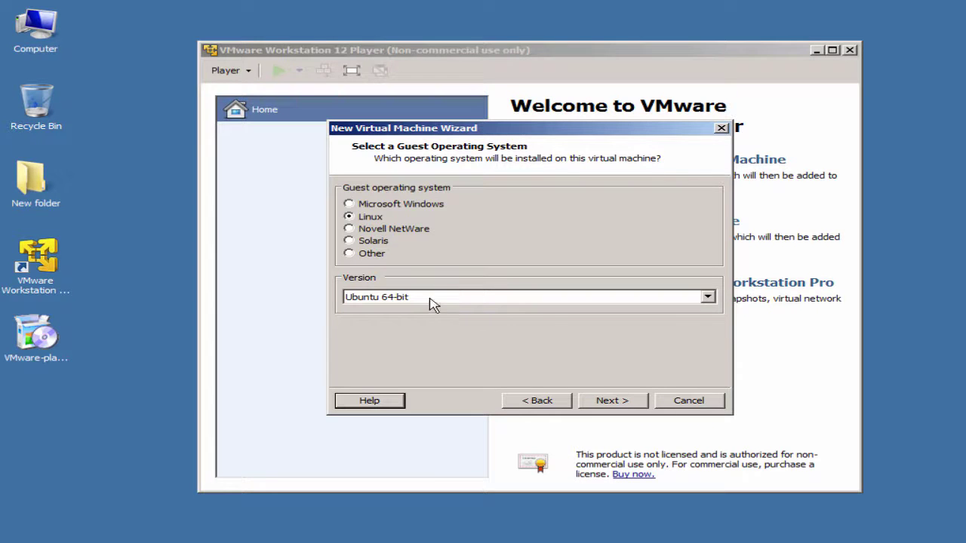
{"action": "left_click", "coordinate": [623, 405]}
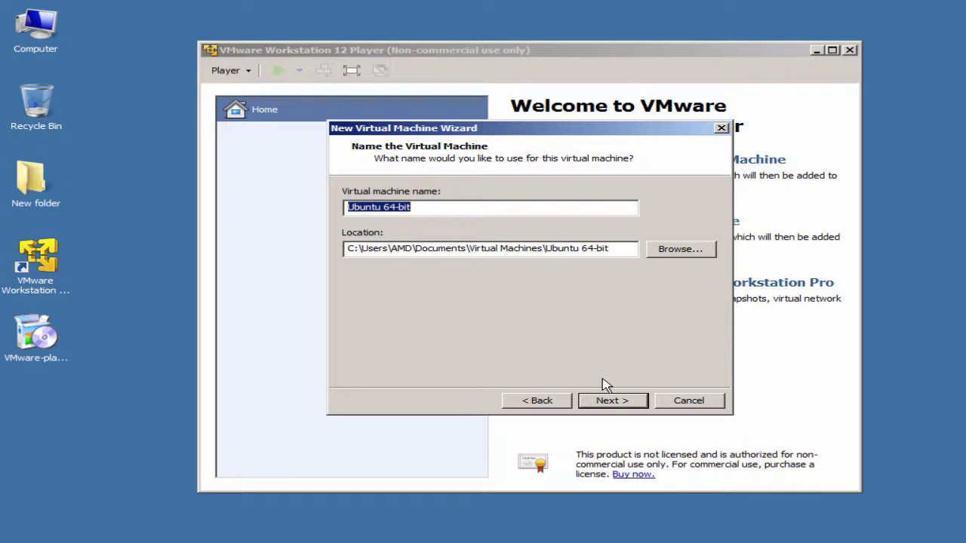
{"action": "left_click", "coordinate": [617, 400]}
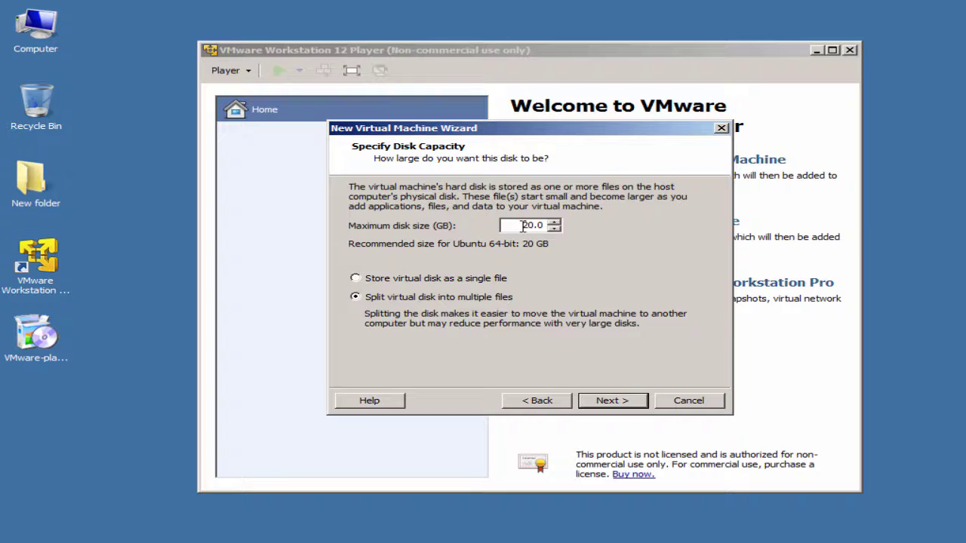
Set the maximum disk size to 6 GB and store the virtual disk as a single file.
{"action": "left_click_drag", "start_coordinate": [523, 226], "coordinate": [549, 225]}
{"action": "type", "text": "6"}
{"action": "left_click", "coordinate": [431, 279]}
{"action": "left_click", "coordinate": [611, 400]}
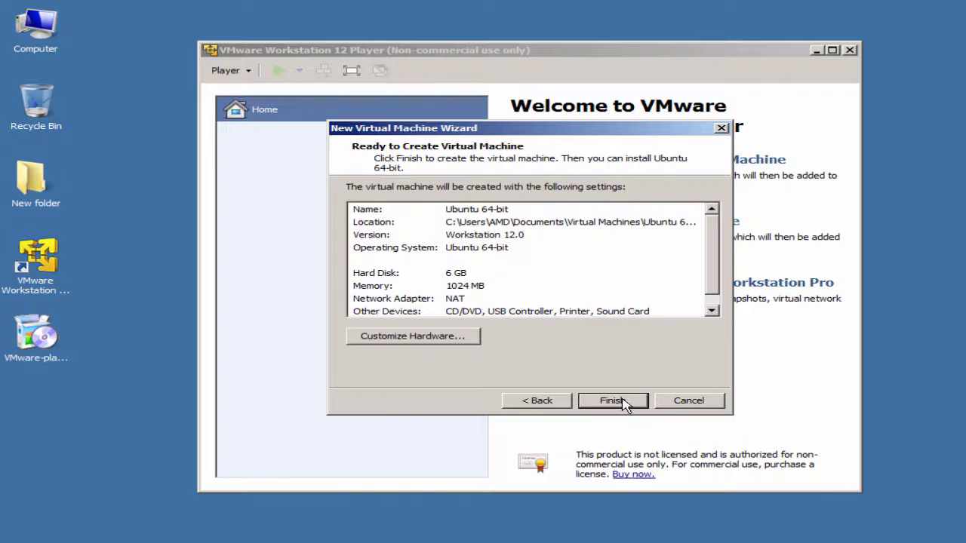
Review the memory and other settings in the summary and finish creating the Ubuntu 64-bit virtual machine.
{"action": "left_click", "coordinate": [546, 286]}
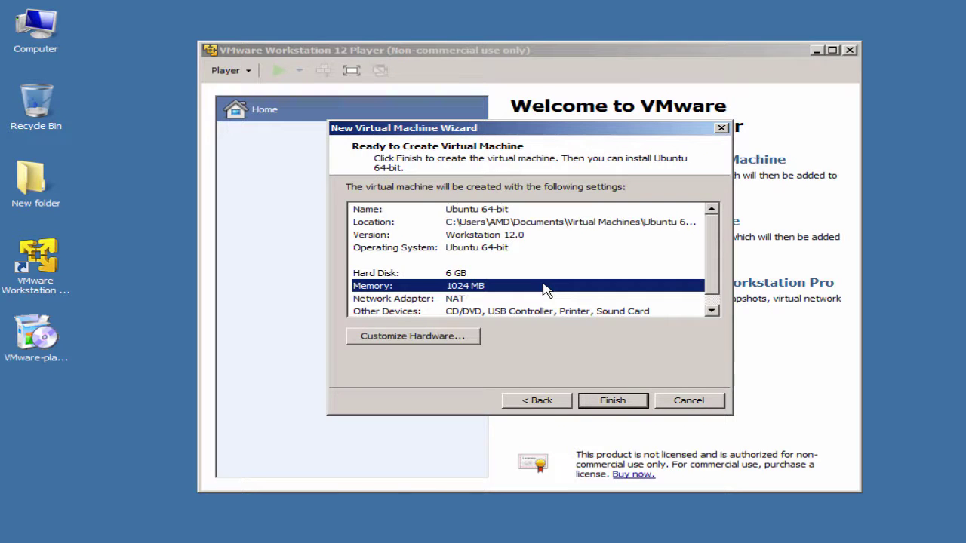
{"action": "scroll", "coordinate": [545, 289], "scroll_direction": "down", "scroll_amount": 1}
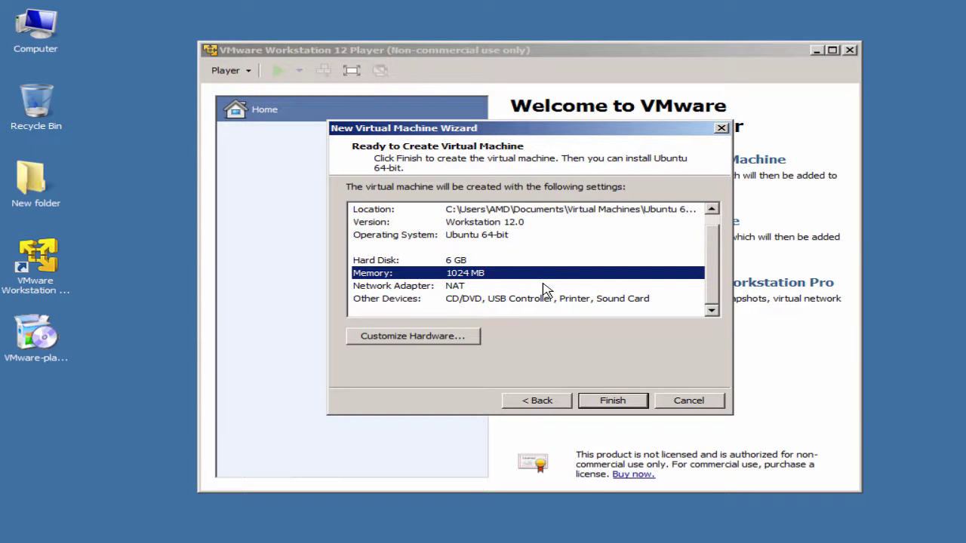
{"action": "scroll", "coordinate": [546, 290], "scroll_direction": "up", "scroll_amount": 1}
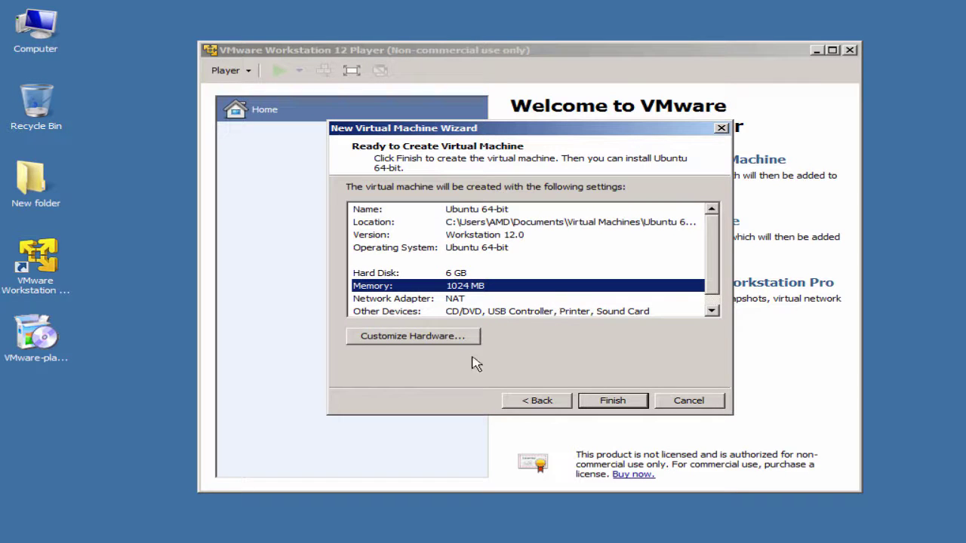
{"action": "scroll", "coordinate": [545, 287], "scroll_direction": "down", "scroll_amount": 1}
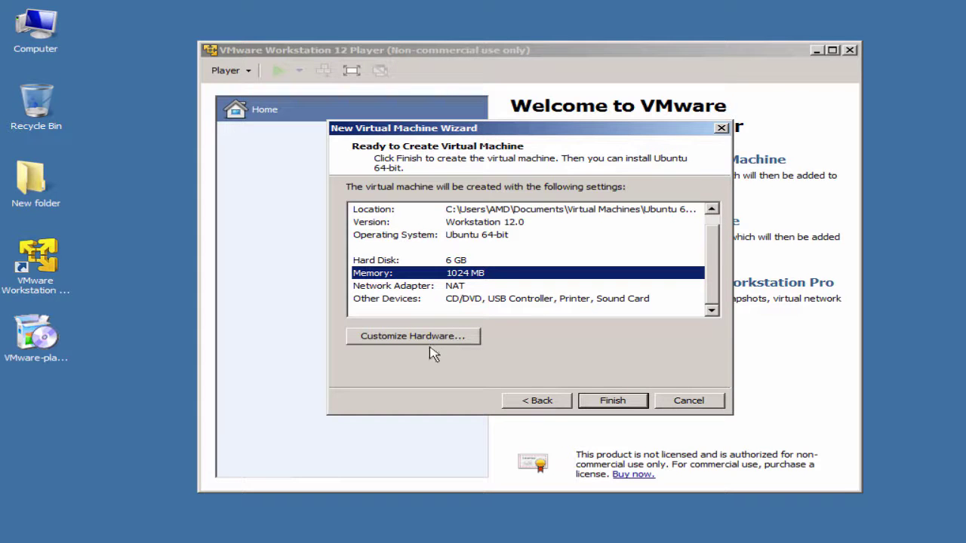
{"action": "left_click", "coordinate": [622, 403]}
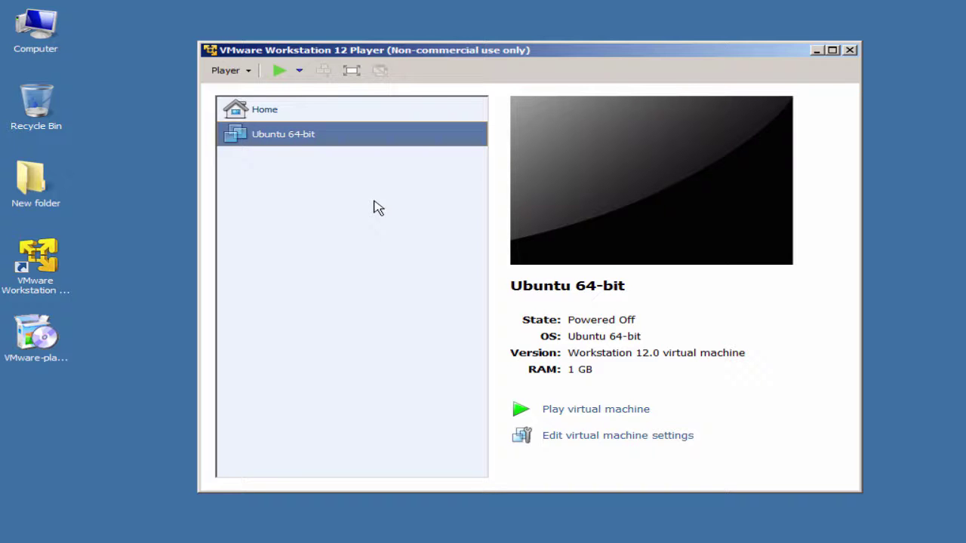
Set the virtual machine's CD/DVD drive to use the ISO image ubuntu-14.04.3-desktop-amd64.iso from D:\ubuntu\Ubuntu 14.04.
{"action": "left_click", "coordinate": [605, 436]}
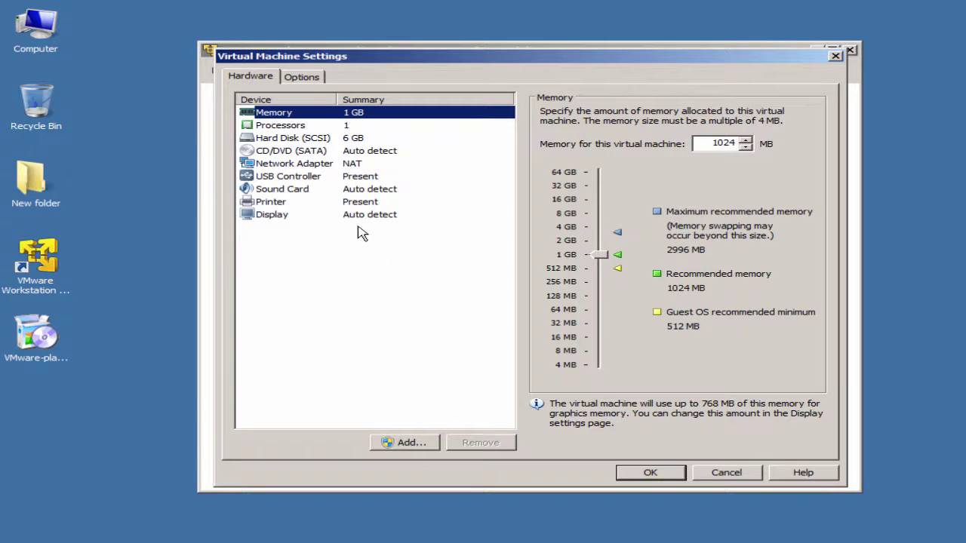
{"action": "left_click", "coordinate": [359, 152]}
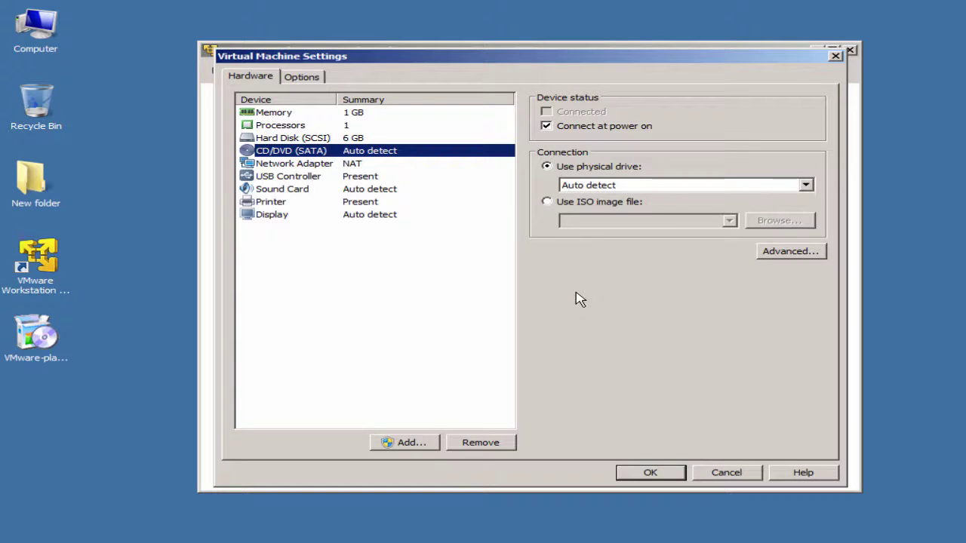
{"action": "left_click", "coordinate": [563, 205]}
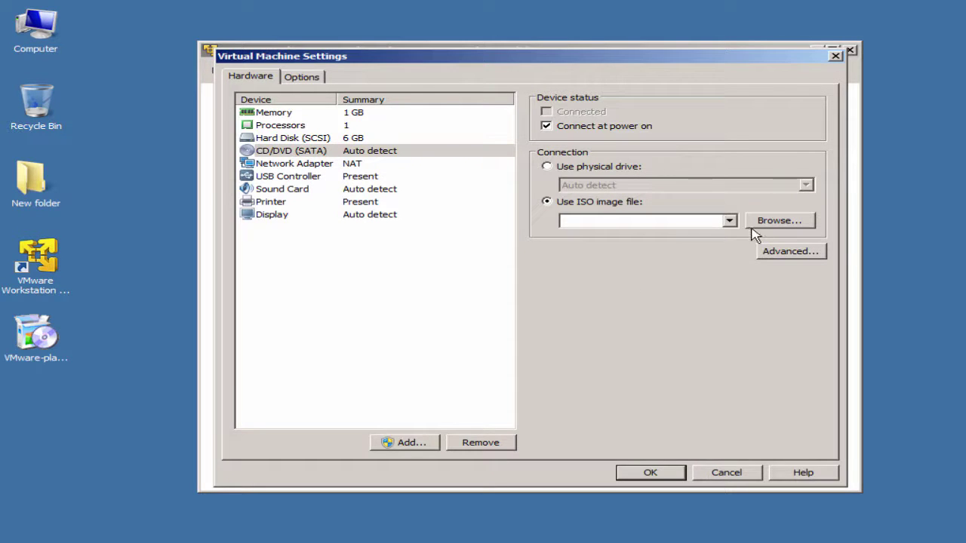
{"action": "left_click", "coordinate": [782, 224]}
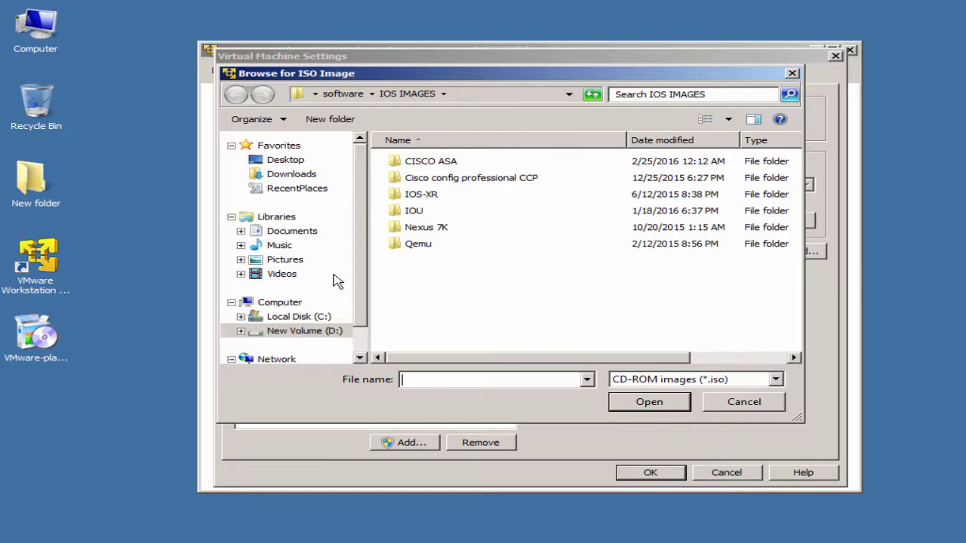
{"action": "left_click", "coordinate": [304, 331]}
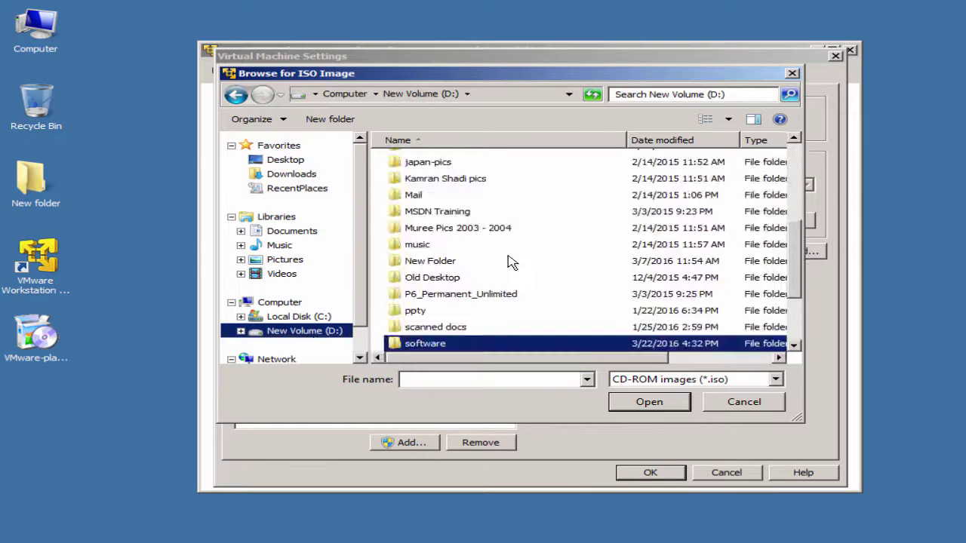
{"action": "scroll", "coordinate": [511, 262], "scroll_direction": "down", "scroll_amount": 2}
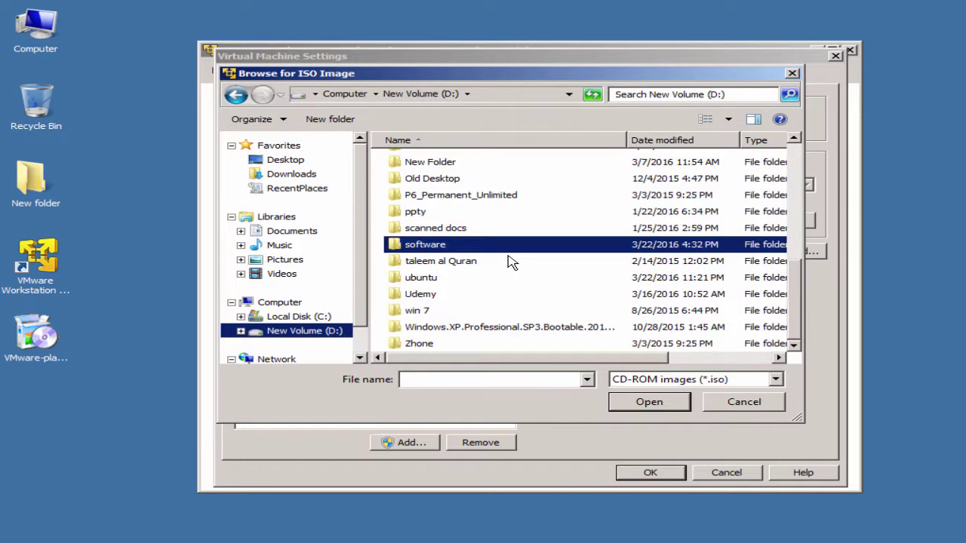
{"action": "double_click", "coordinate": [436, 277]}
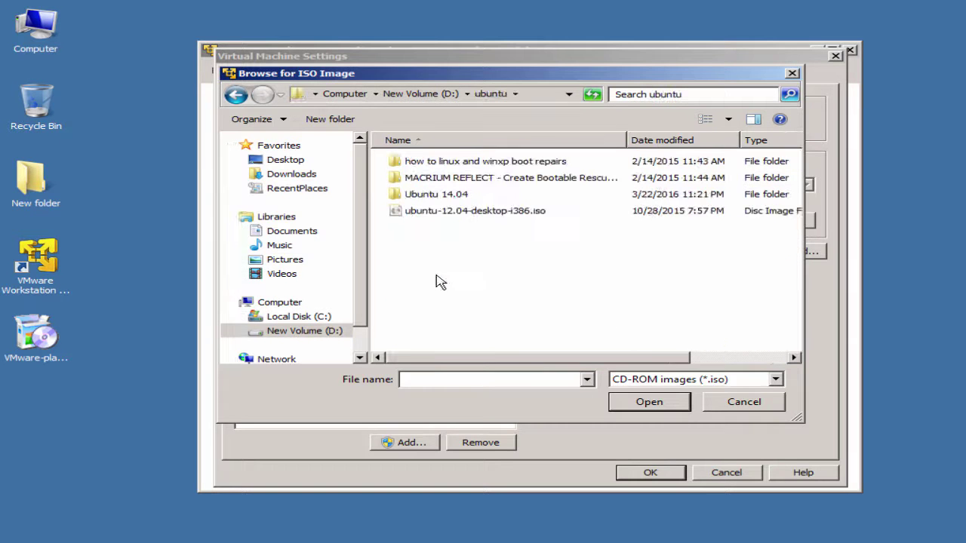
{"action": "double_click", "coordinate": [461, 194]}
{"action": "left_click", "coordinate": [491, 161]}
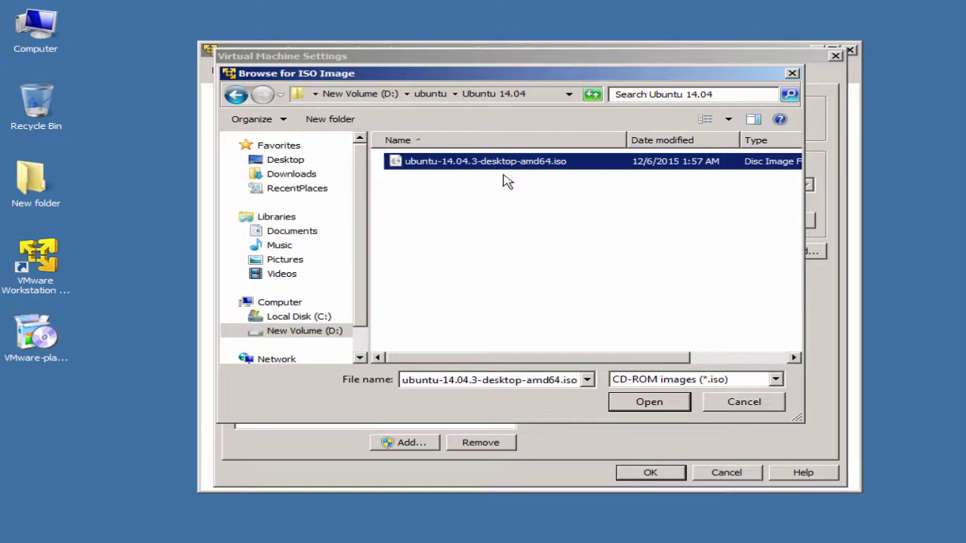
{"action": "left_click", "coordinate": [648, 401]}
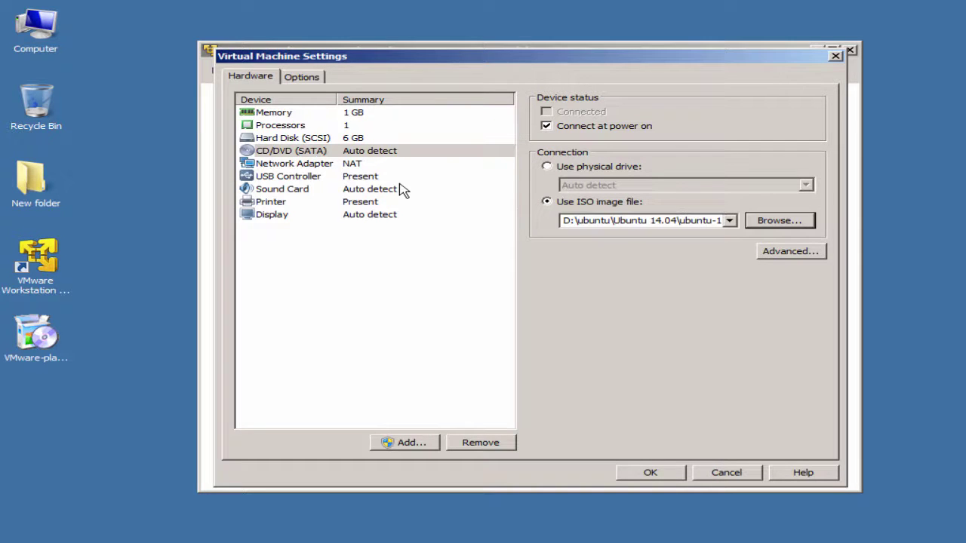
Review the virtual machine's memory allocation and the available numbers of processor cores.
{"action": "left_click", "coordinate": [332, 113]}
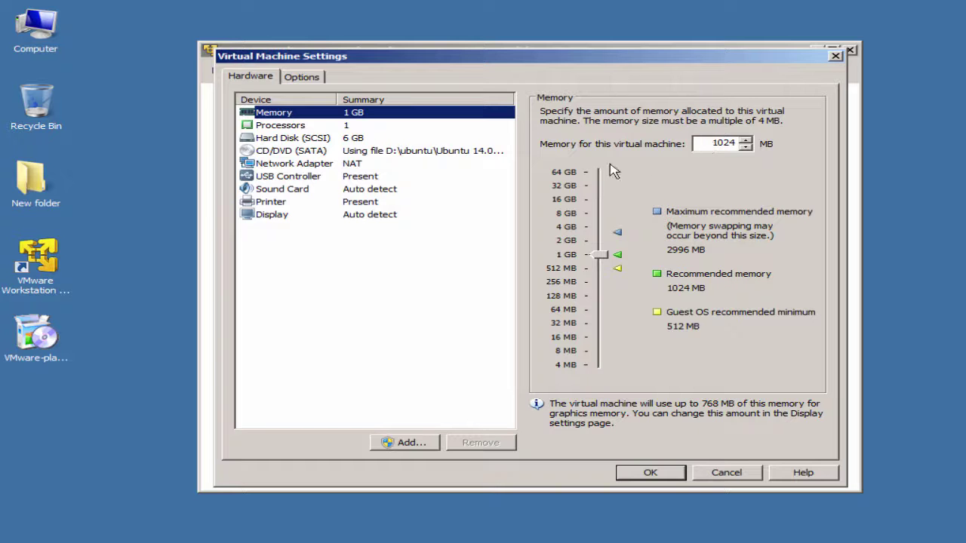
{"action": "left_click", "coordinate": [353, 127]}
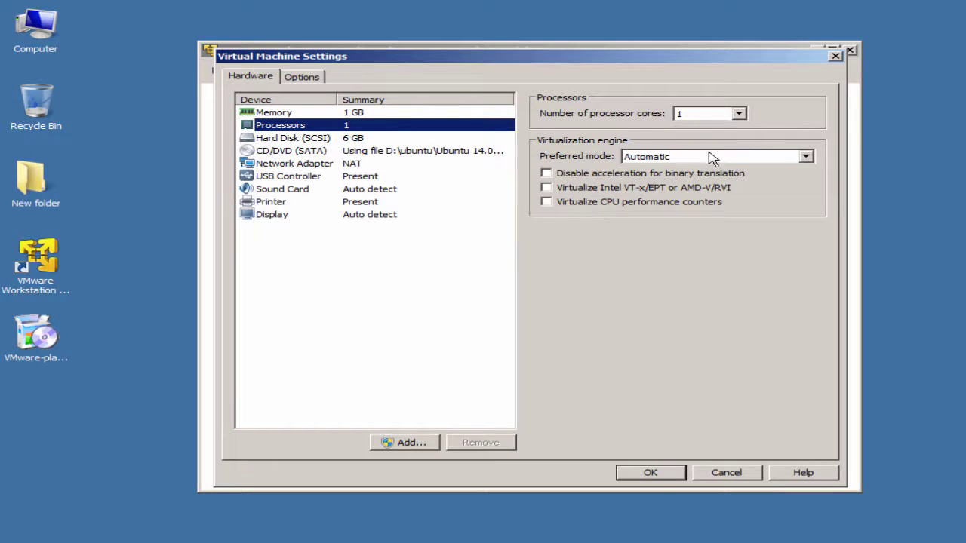
{"action": "left_click", "coordinate": [739, 114]}
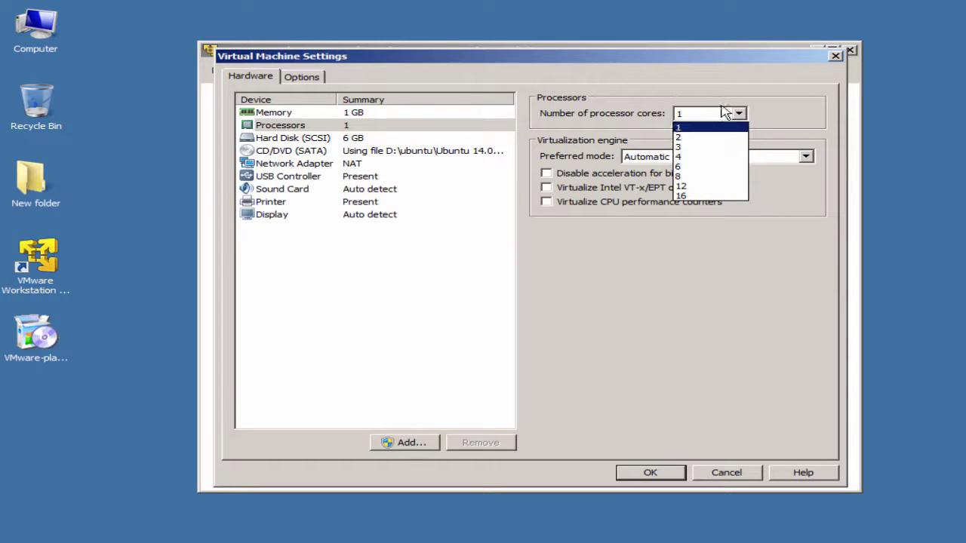
{"action": "left_click", "coordinate": [722, 101]}
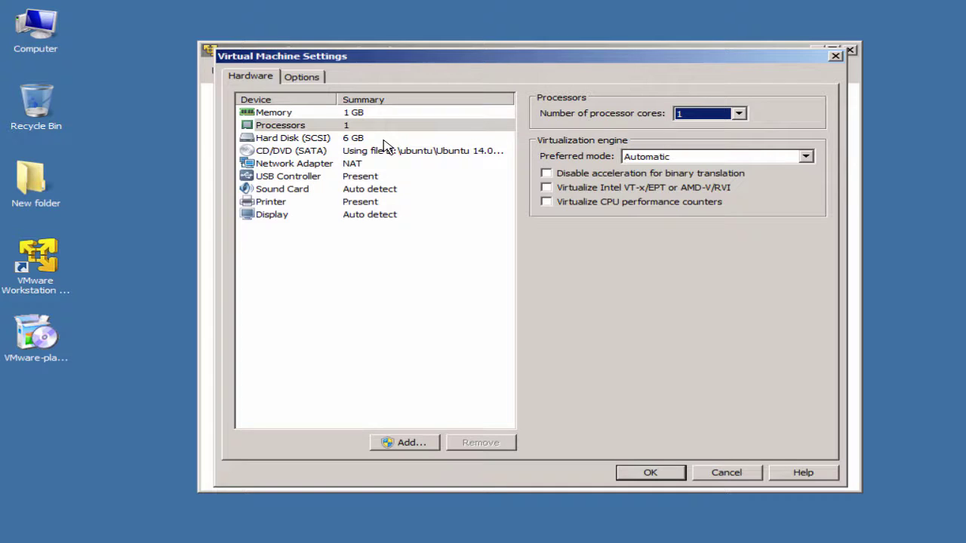
Set the network adapter to Bridged, with Intel(R) Centrino(R) Advanced-N 6205 as the automatically bridged host adapter.
{"action": "left_click", "coordinate": [358, 168]}
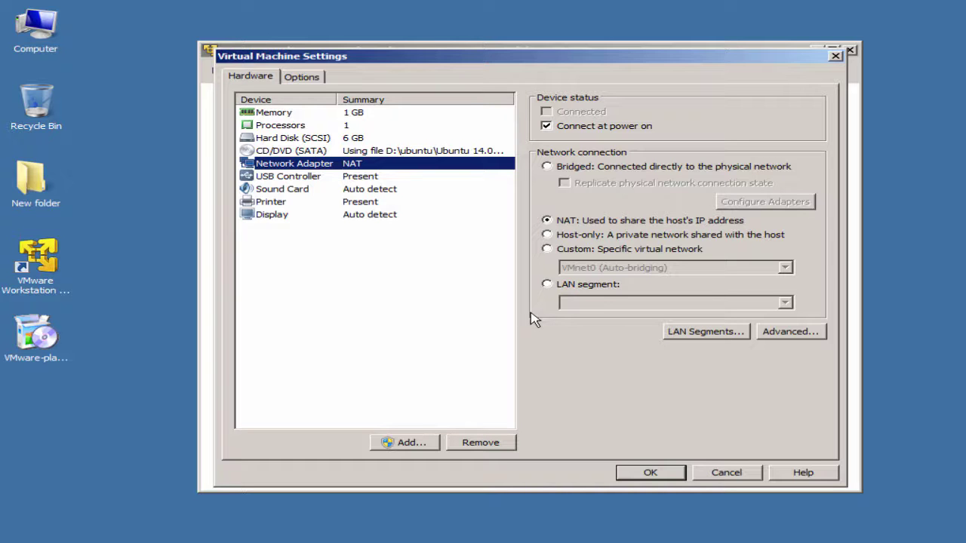
{"action": "left_click", "coordinate": [573, 168]}
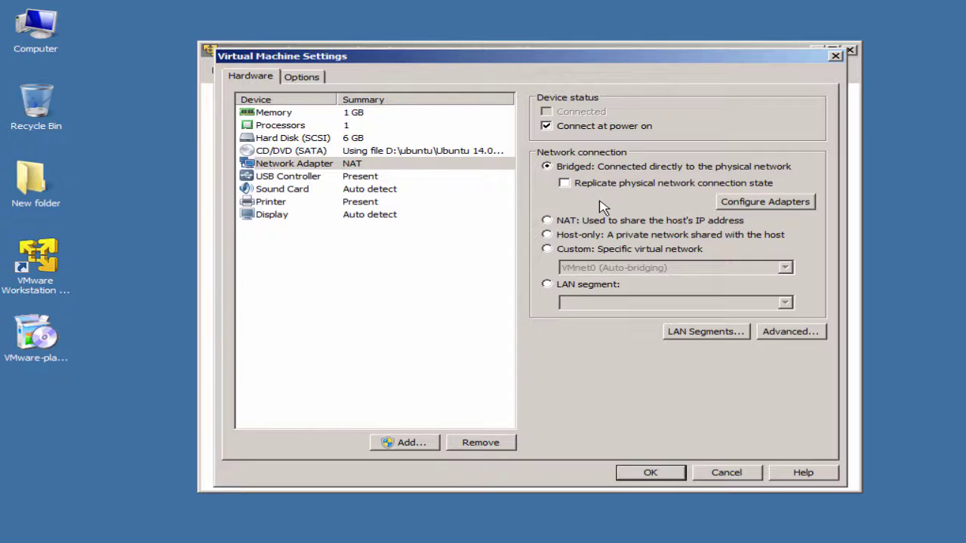
{"action": "key", "text": "Tab"}
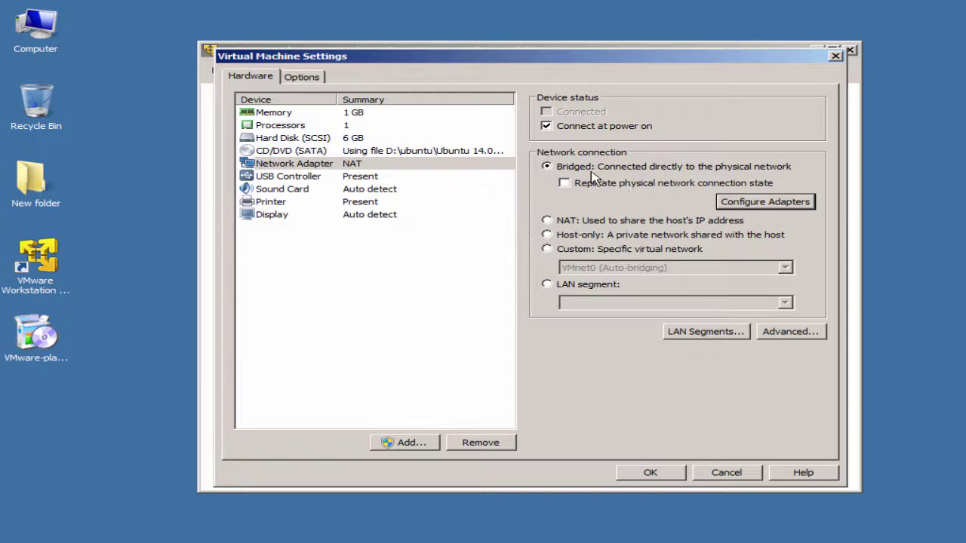
{"action": "left_click", "coordinate": [767, 202]}
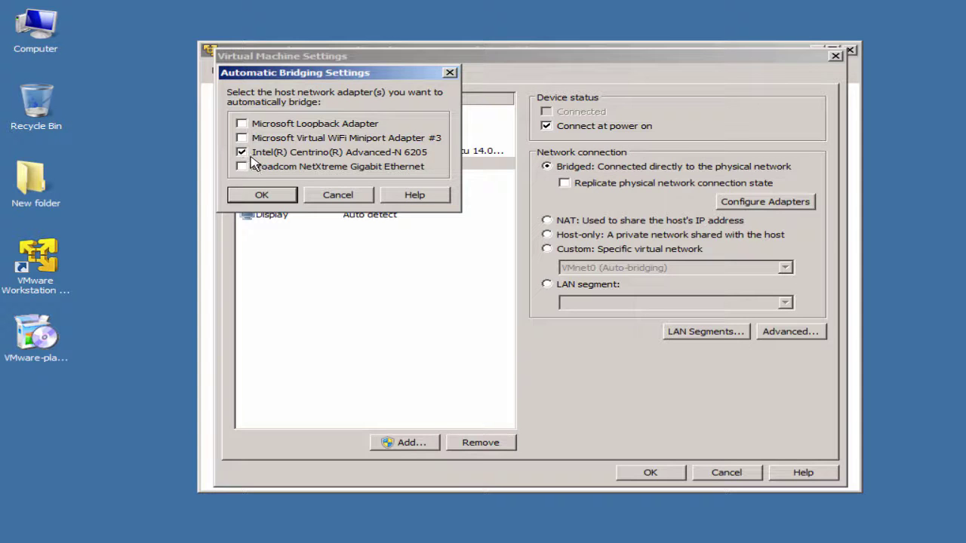
{"action": "left_click", "coordinate": [275, 194]}
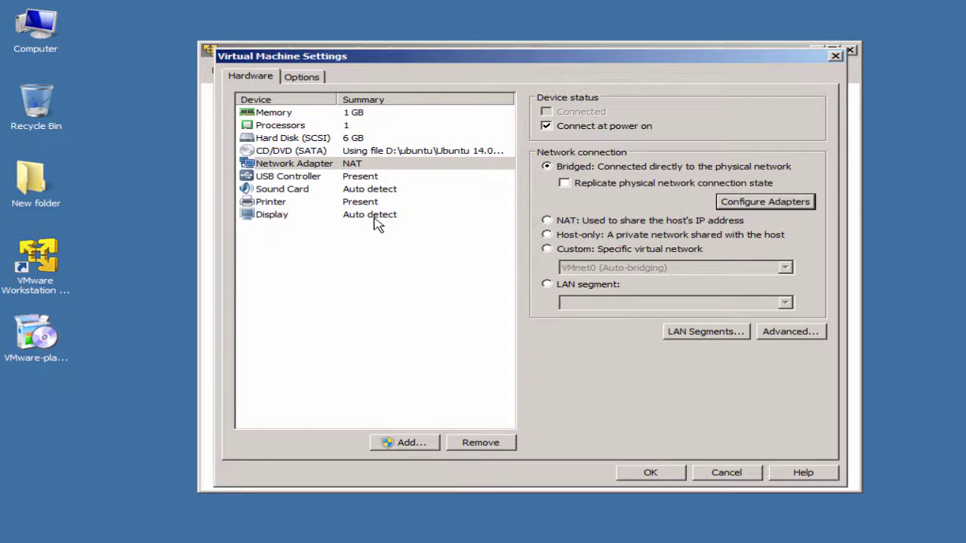
{"action": "left_click", "coordinate": [417, 301]}
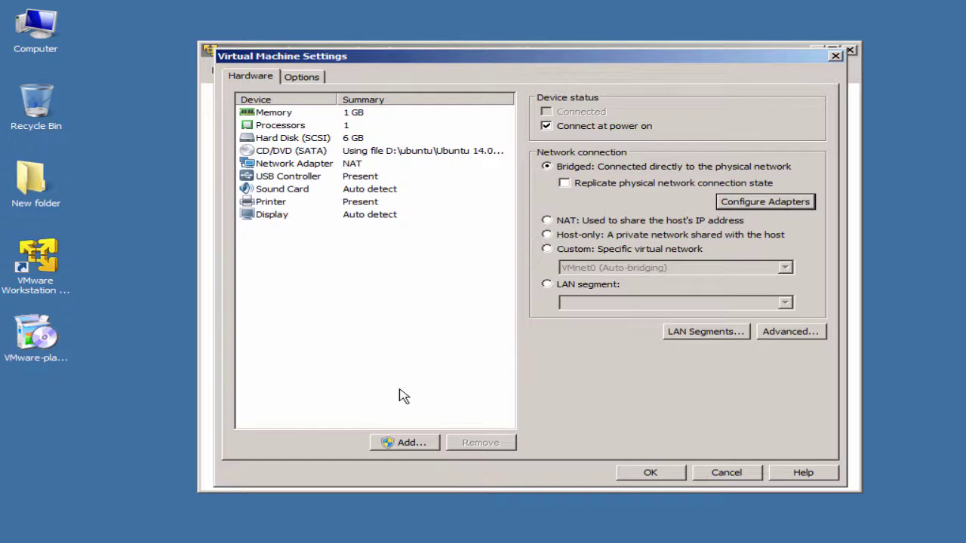
Look through the hardware types that can be added to the virtual machine without adding any.
{"action": "left_click", "coordinate": [412, 443]}
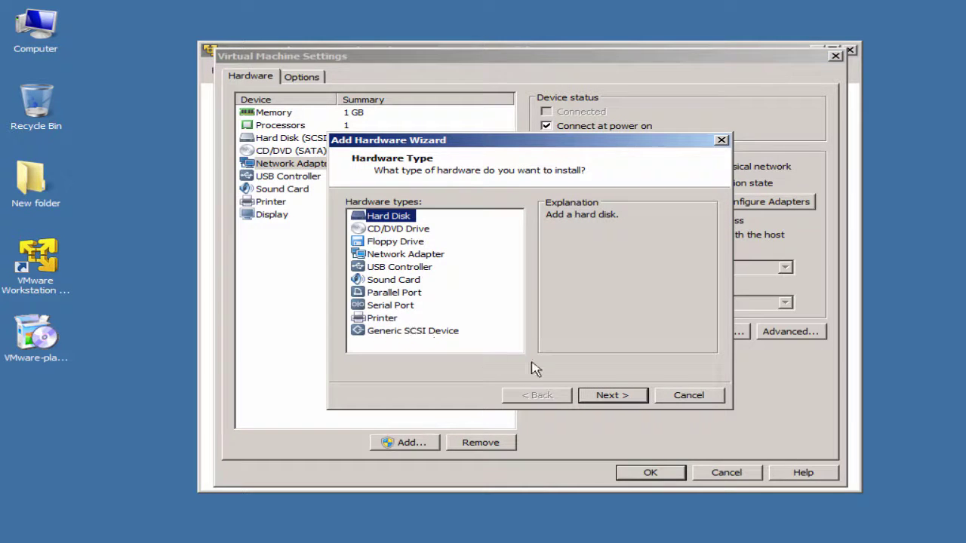
{"action": "left_click", "coordinate": [700, 402]}
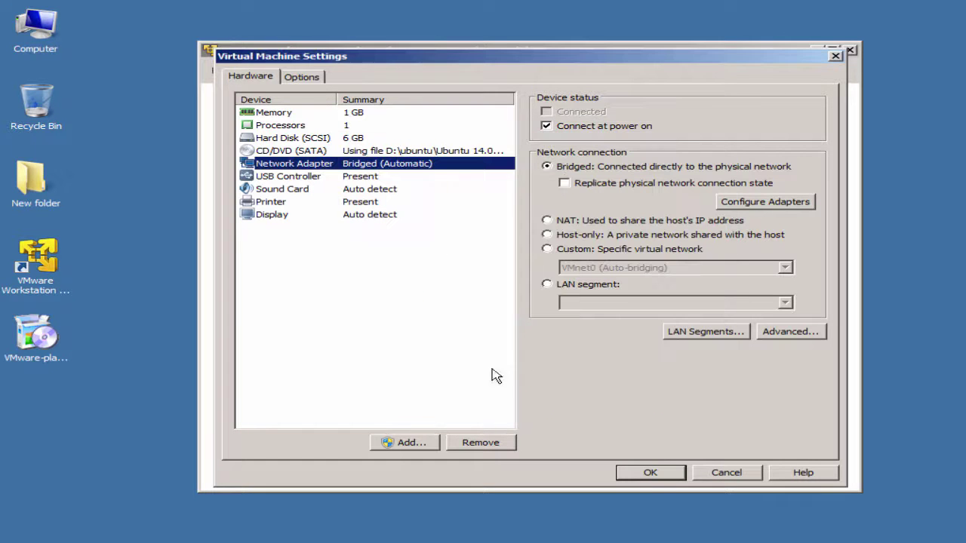
{"action": "left_click", "coordinate": [388, 280]}
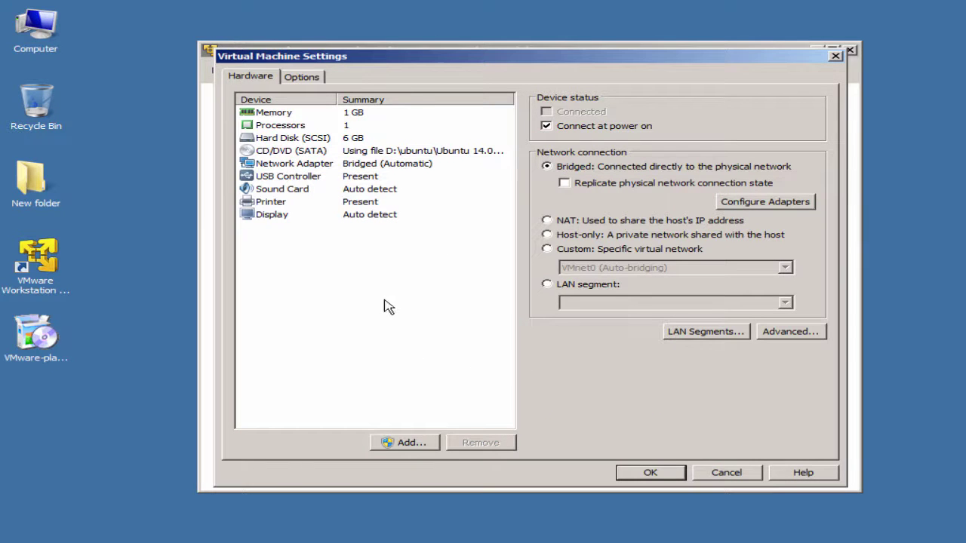
Set folder sharing to Always enabled without adding a shared folder, and save the virtual machine settings.
{"action": "left_click", "coordinate": [303, 78]}
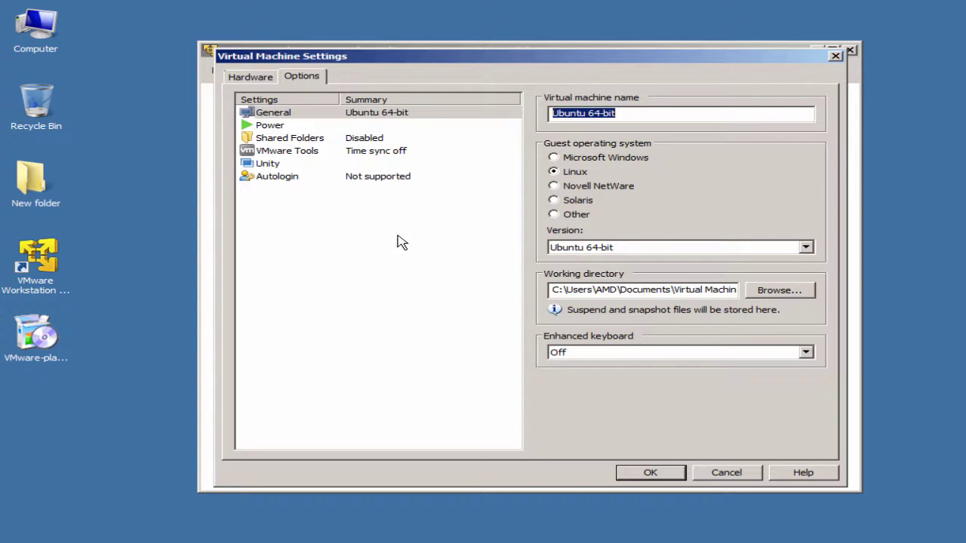
{"action": "left_click", "coordinate": [321, 142]}
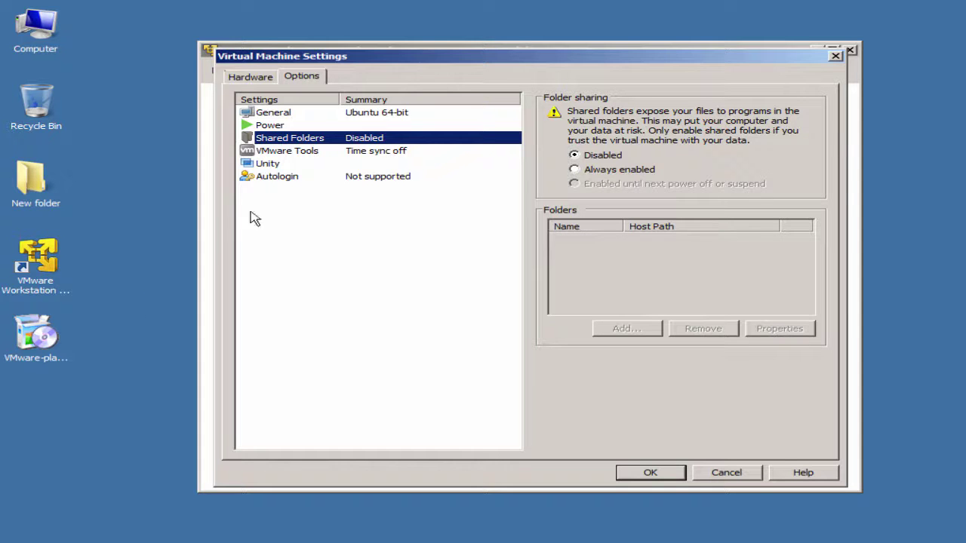
{"action": "left_click", "coordinate": [578, 170]}
{"action": "left_click", "coordinate": [625, 329]}
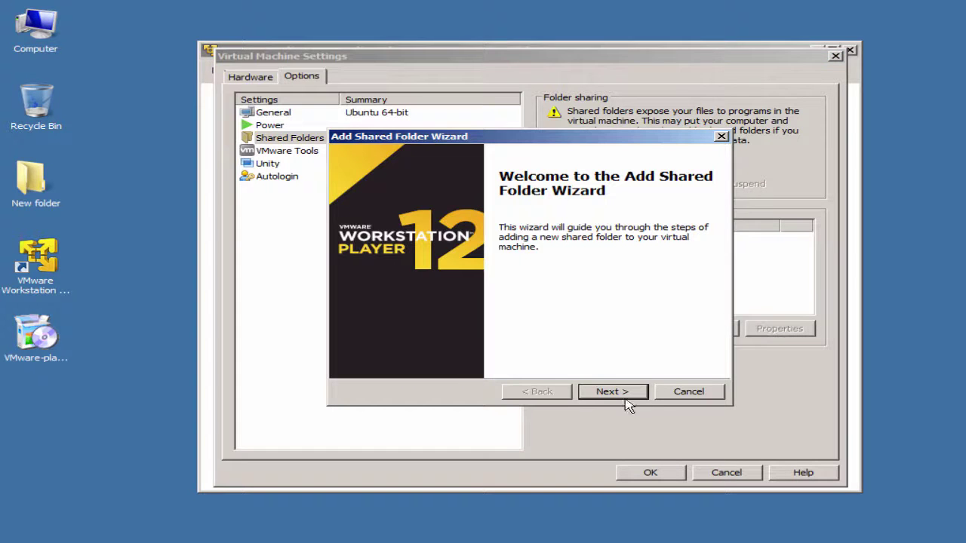
{"action": "left_click", "coordinate": [670, 394]}
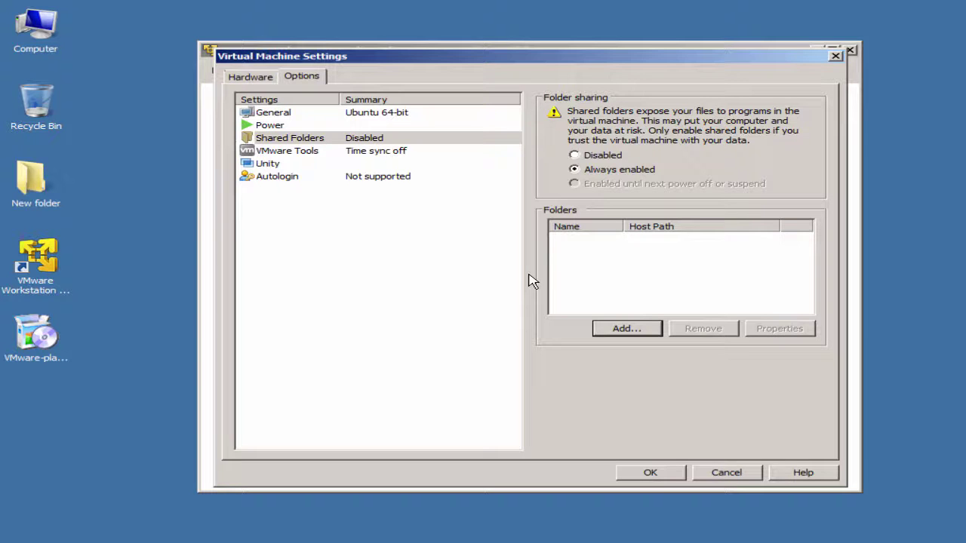
{"action": "left_click", "coordinate": [493, 240]}
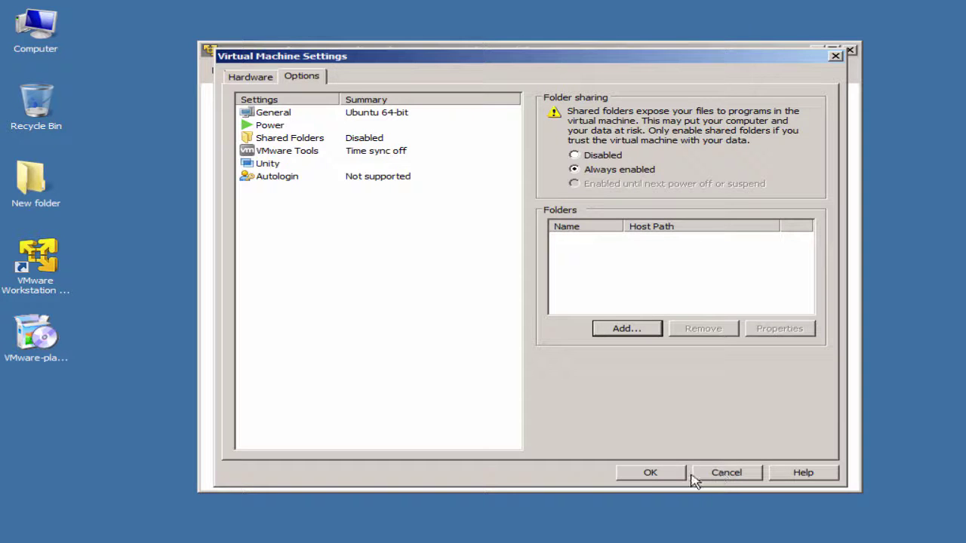
{"action": "left_click", "coordinate": [662, 477]}
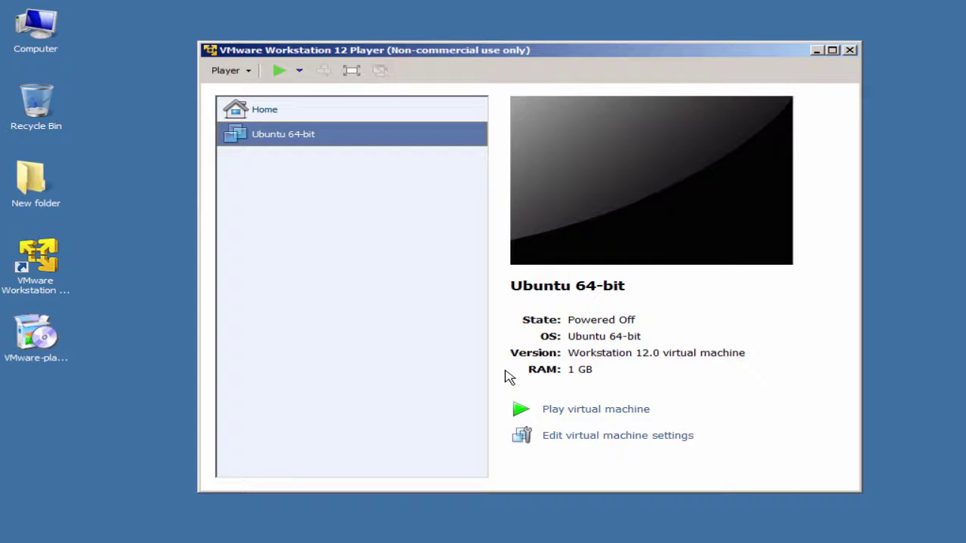
Recheck the virtual machine's hardware settings and start the Ubuntu 64-bit machine in a maximized window.
{"action": "left_click", "coordinate": [596, 437]}
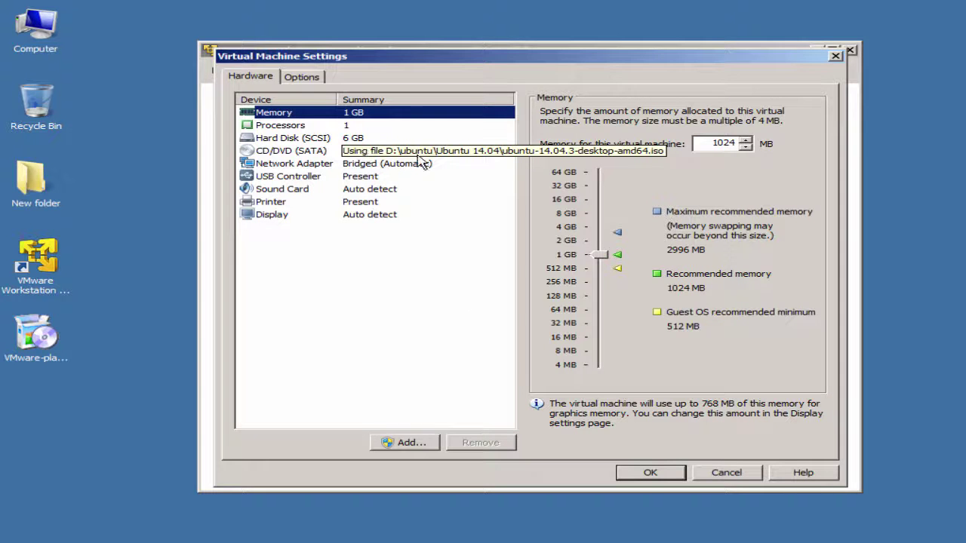
{"action": "left_click", "coordinate": [727, 473]}
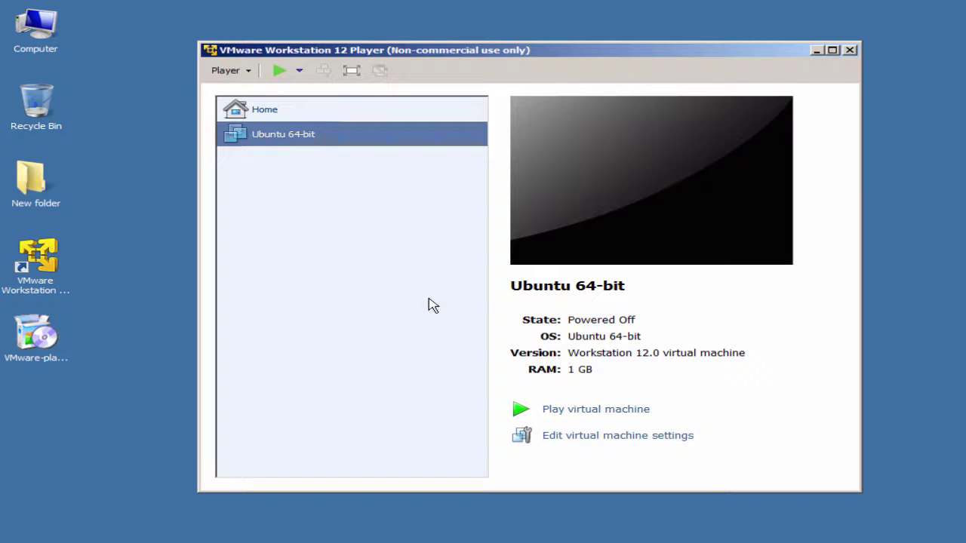
{"action": "left_click", "coordinate": [619, 413]}
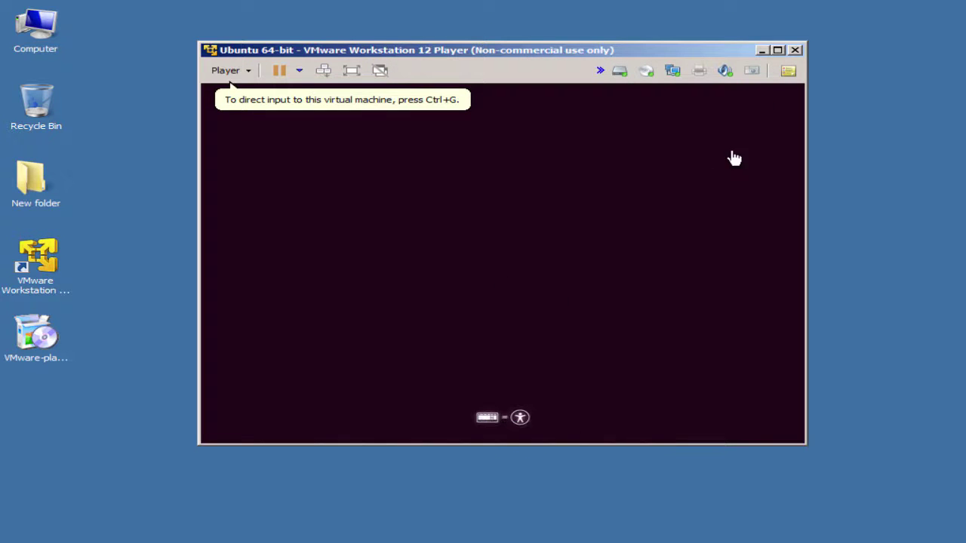
{"action": "left_click", "coordinate": [777, 50]}
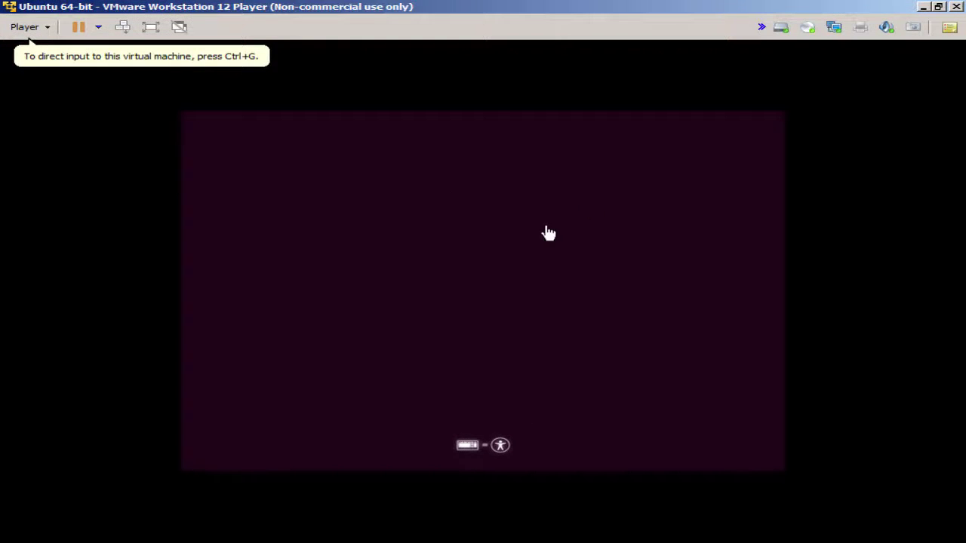